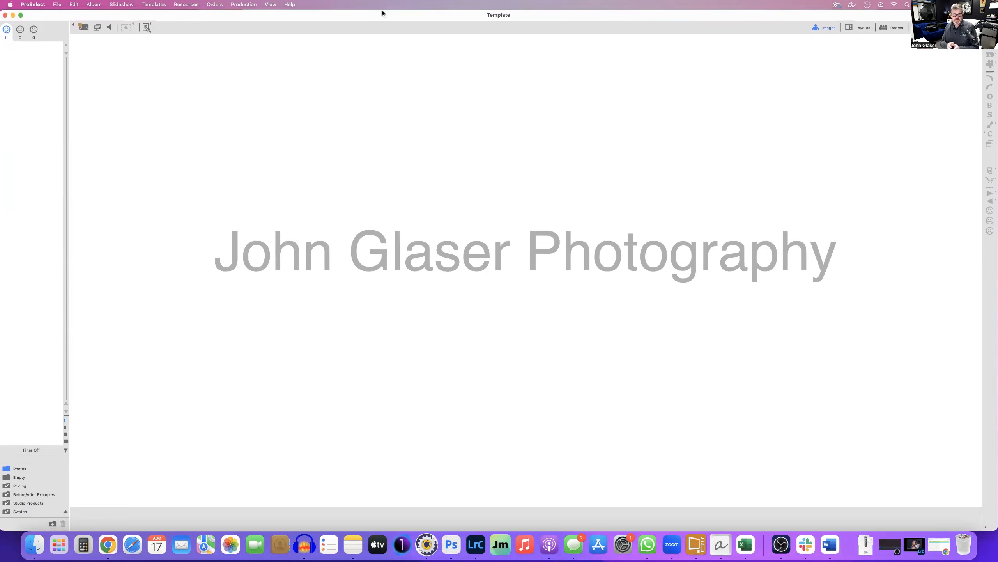
- Uncover the desktop and open the folder containing the client's room photos
{"action": "left_click_drag", "start_coordinate": [997, 10], "coordinate": [747, 9]}
{"action": "left_click", "coordinate": [978, 386]}
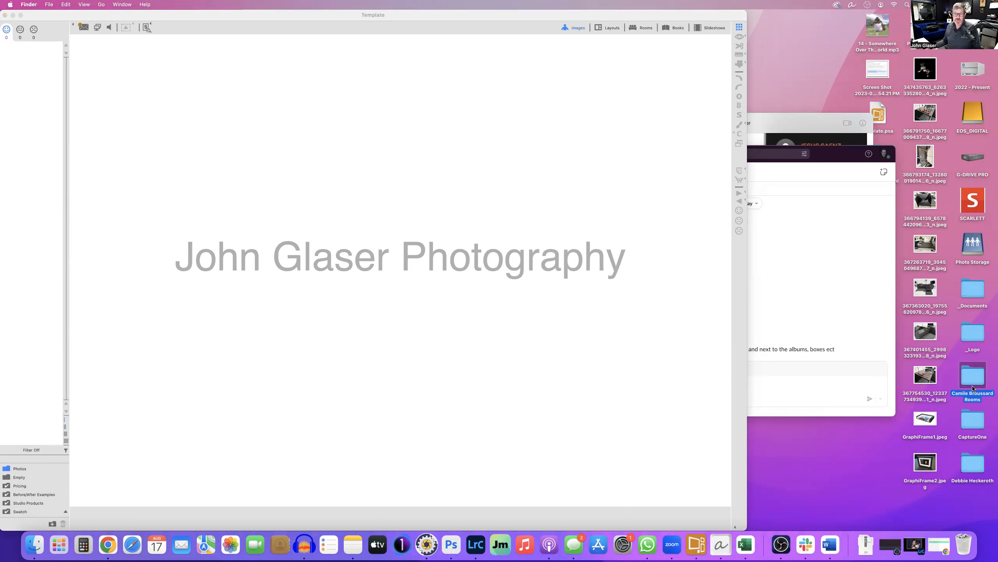
{"action": "double_click", "coordinate": [978, 387]}
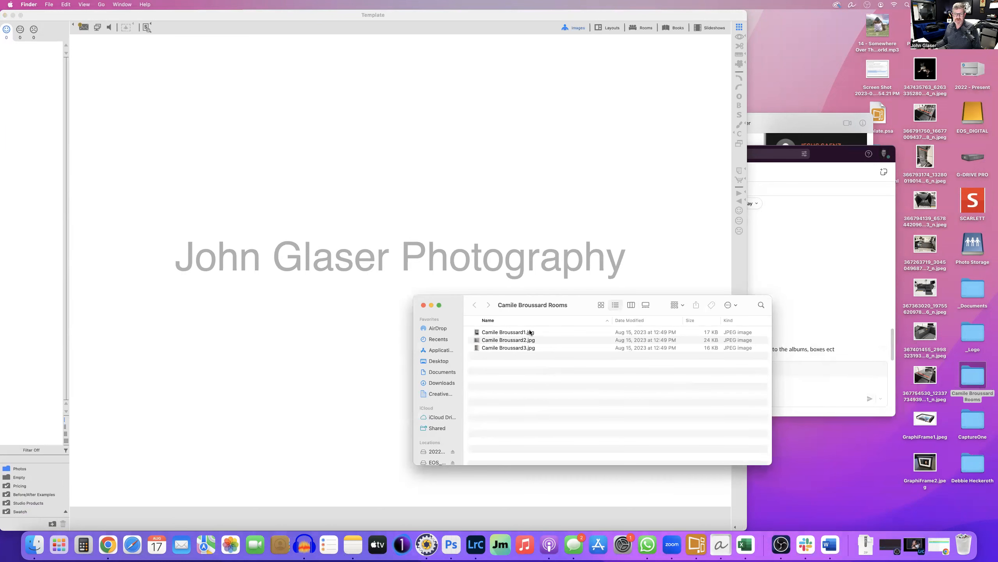
- Examine the batch rename options for the three client room photos, keeping the Name and Index format, and cancel the renaming
{"action": "left_click", "coordinate": [507, 335]}
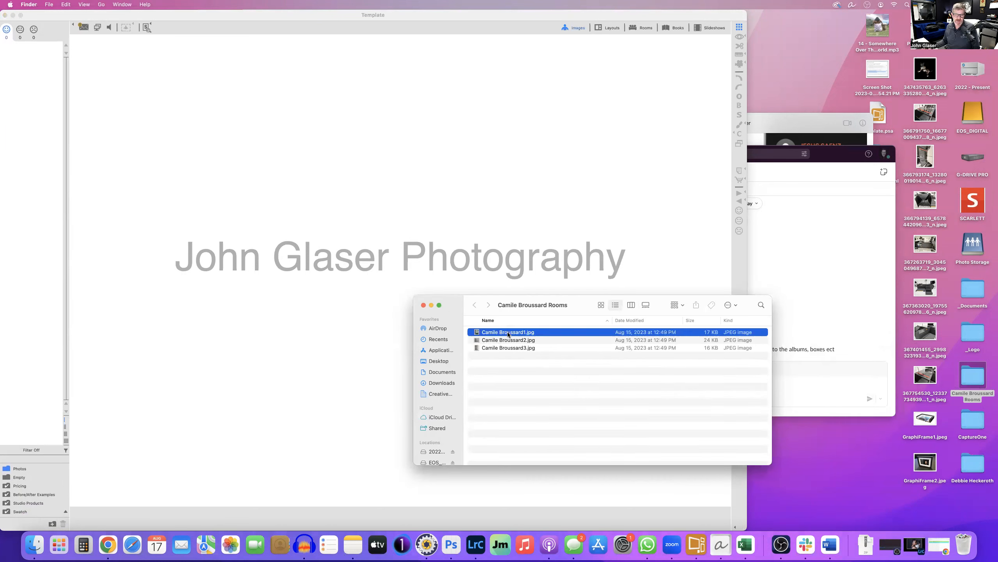
{"action": "left_click", "coordinate": [514, 347], "text": "shift"}
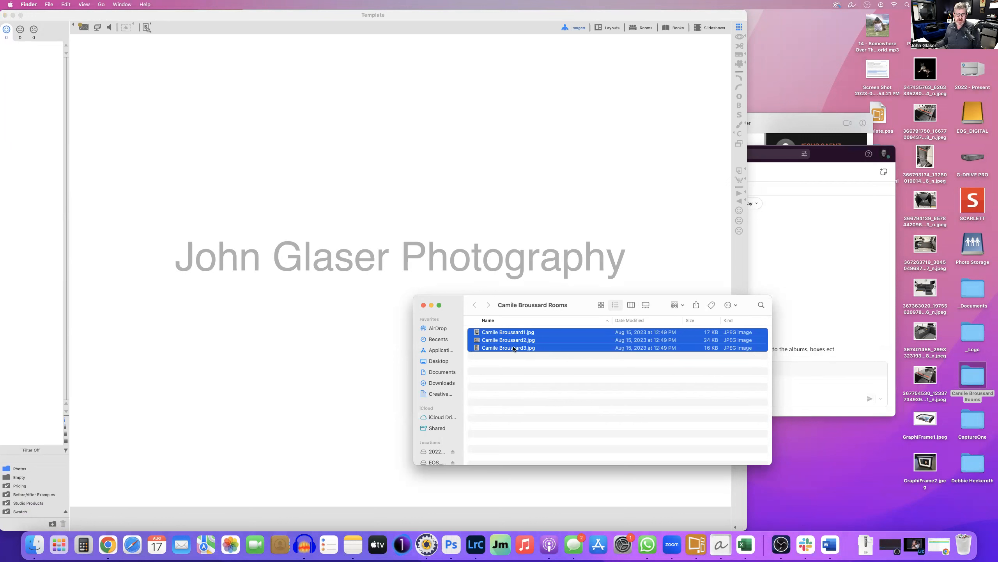
{"action": "right_click", "coordinate": [514, 348]}
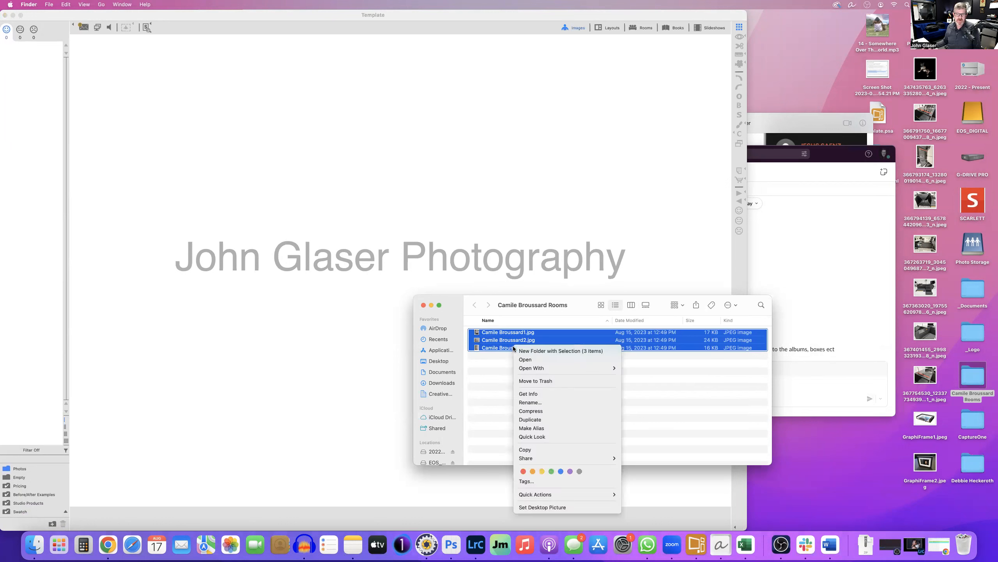
{"action": "left_click", "coordinate": [539, 402]}
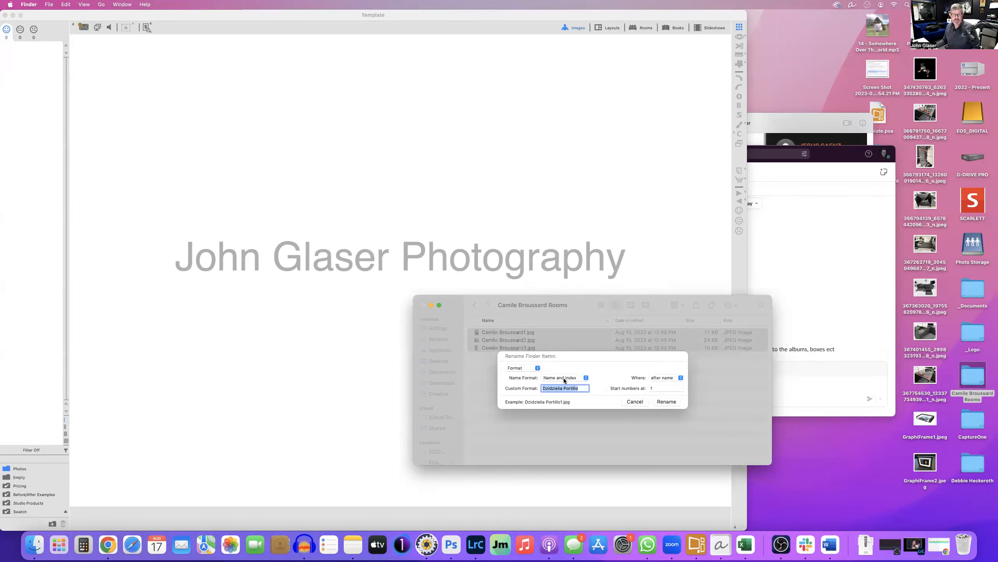
{"action": "left_click", "coordinate": [566, 378]}
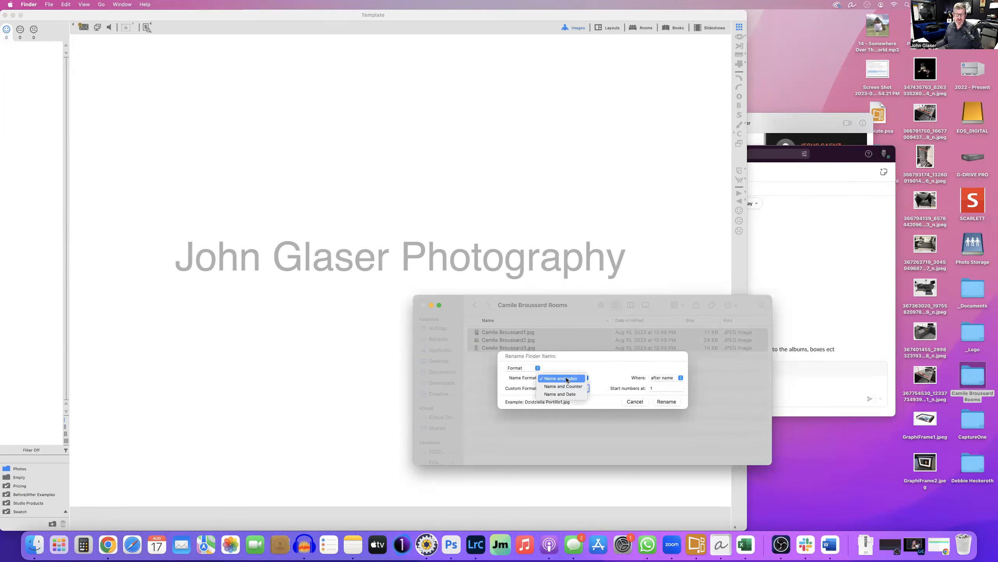
{"action": "left_click", "coordinate": [564, 384]}
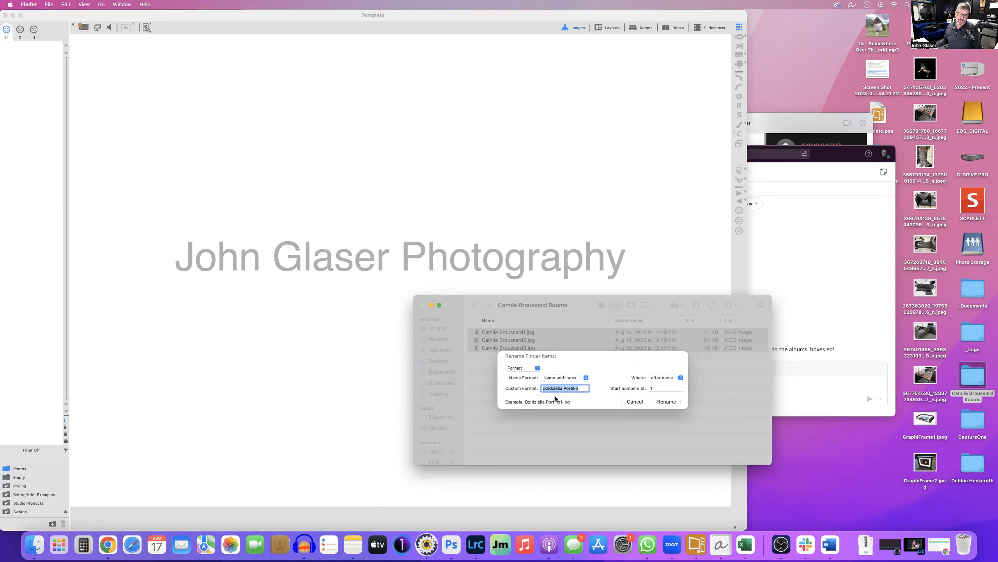
{"action": "left_click", "coordinate": [635, 402]}
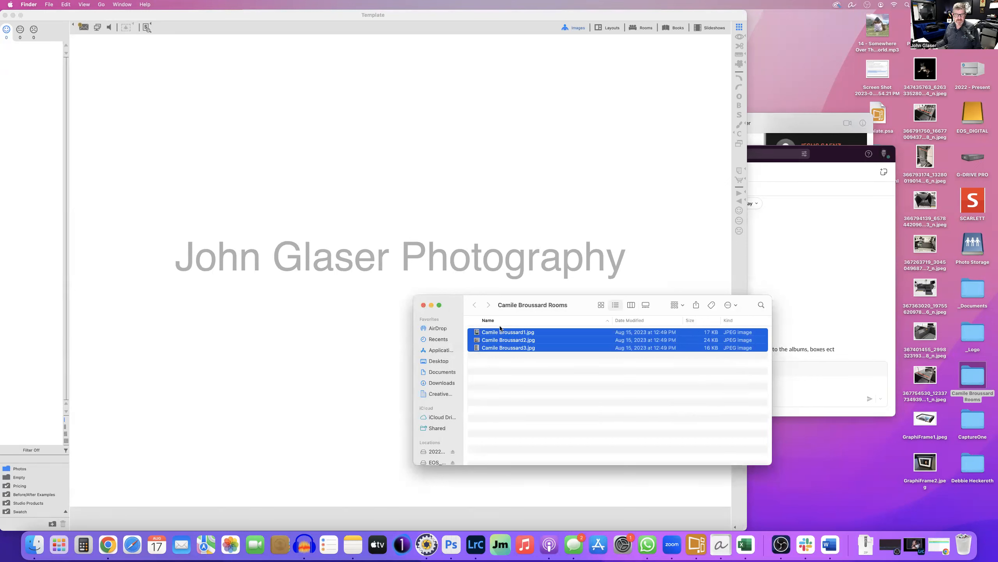
- Close the room photos folder and switch back to ProSelect with its album window maximized
{"action": "left_click", "coordinate": [422, 306]}
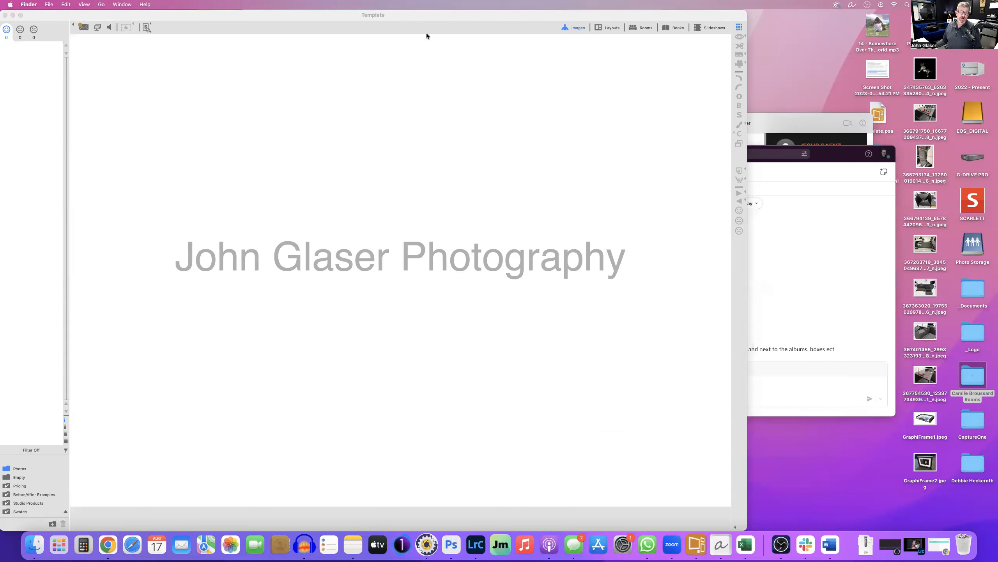
{"action": "left_click", "coordinate": [414, 22]}
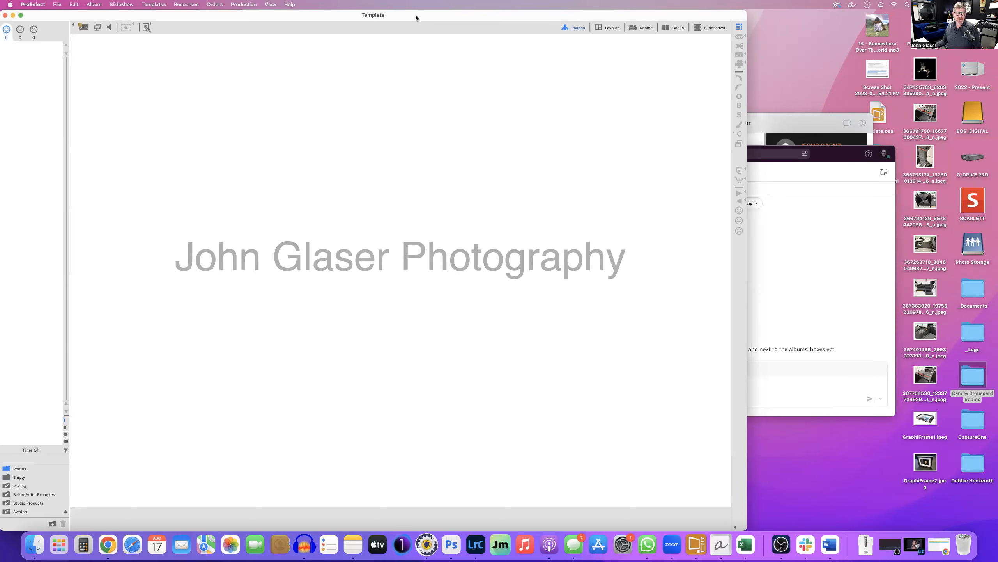
{"action": "double_click", "coordinate": [415, 17]}
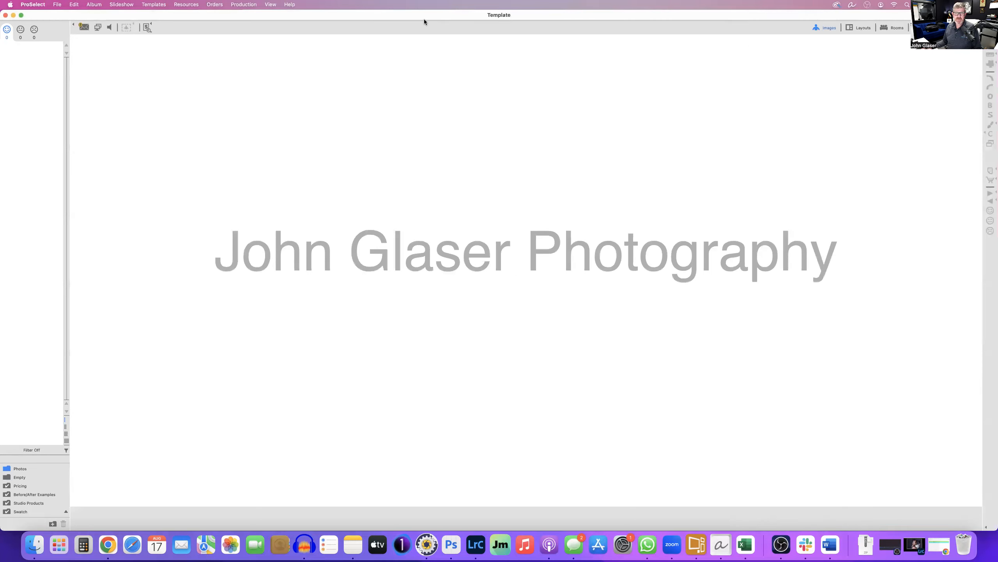
- Delete the previous client's four rooms at the end of the room library in the room setup
{"action": "left_click", "coordinate": [150, 4]}
{"action": "mouse_move", "coordinate": [188, 4]}
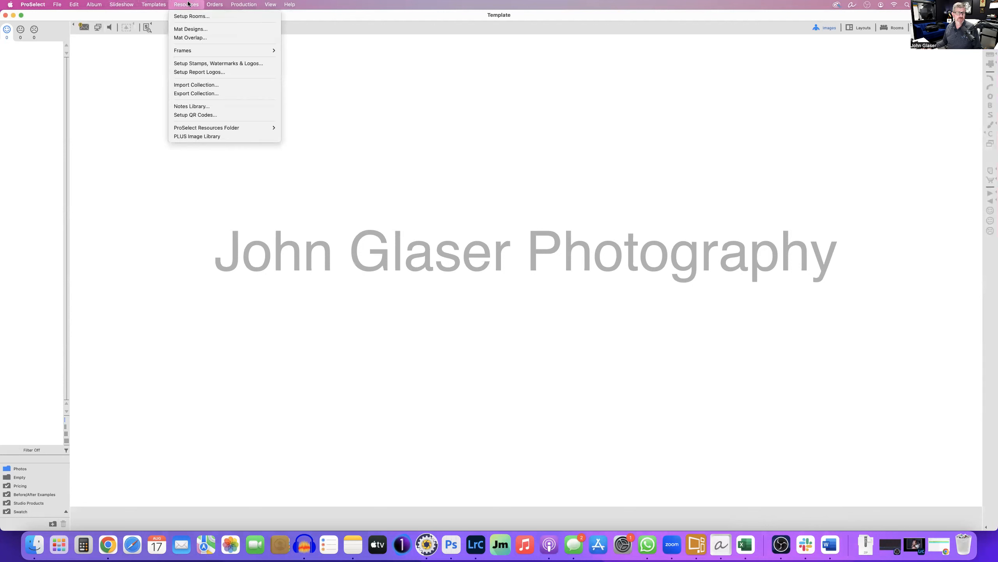
{"action": "left_click", "coordinate": [186, 17]}
{"action": "scroll", "coordinate": [371, 245], "scroll_direction": "down", "scroll_amount": 5}
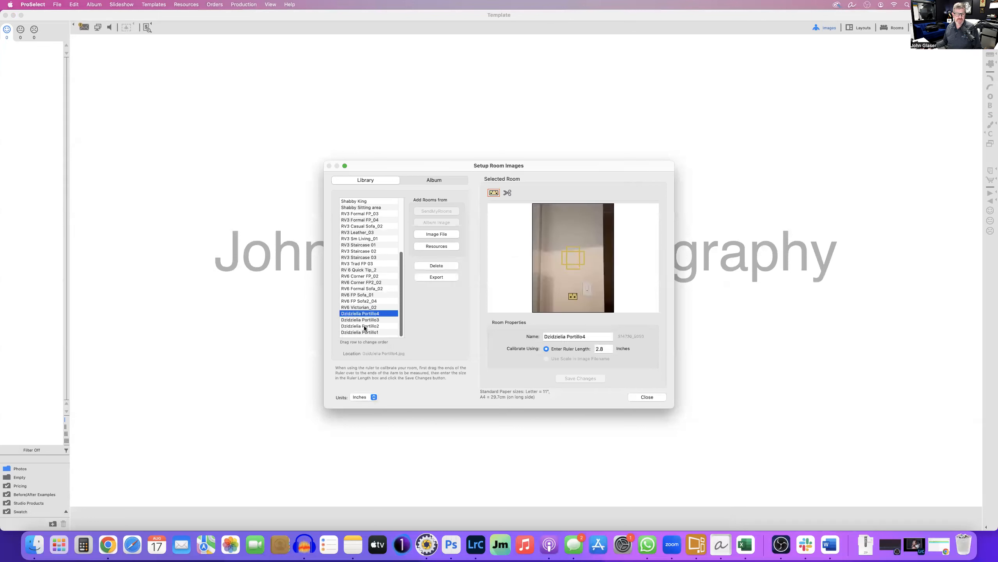
{"action": "left_click", "coordinate": [369, 332], "text": "shift"}
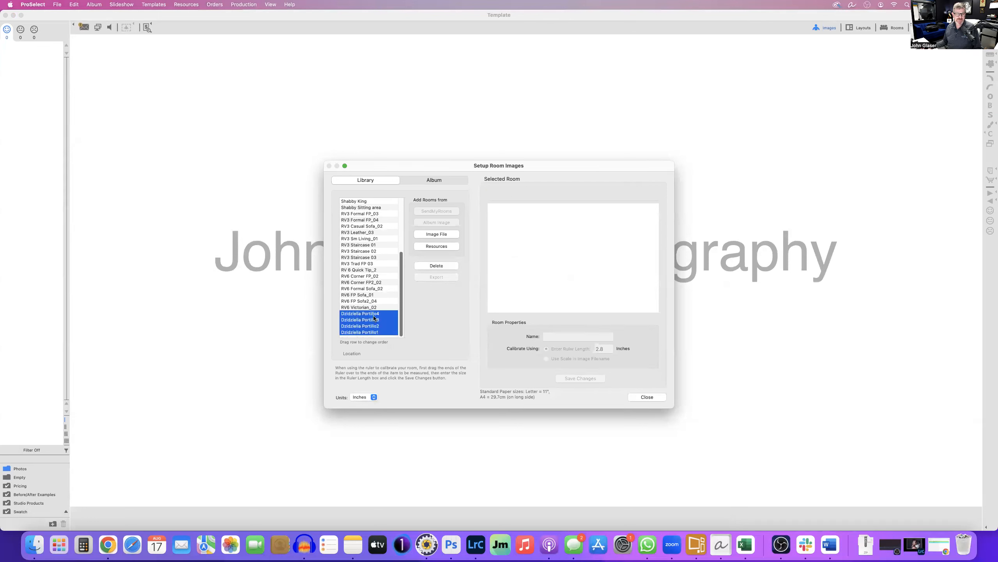
{"action": "left_click", "coordinate": [438, 266]}
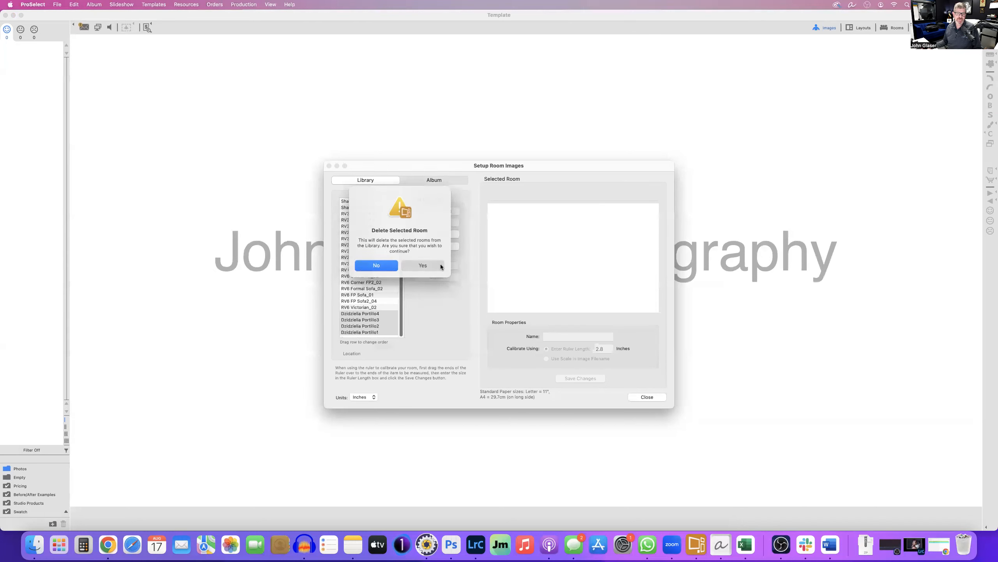
{"action": "left_click", "coordinate": [431, 265]}
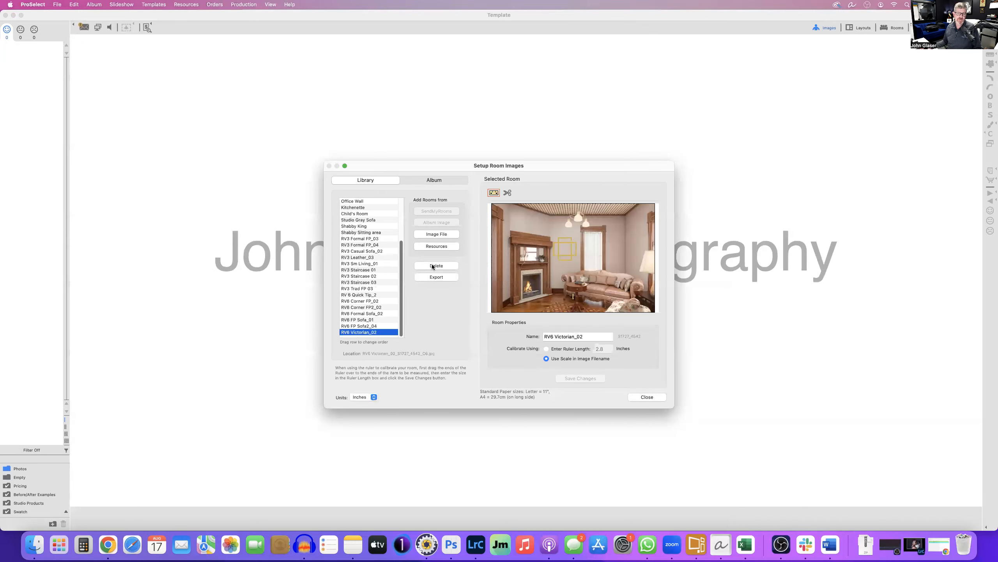
- Start adding rooms from image files and open the client's rooms folder on the Desktop
{"action": "scroll", "coordinate": [370, 289], "scroll_direction": "up", "scroll_amount": 3}
{"action": "scroll", "coordinate": [371, 288], "scroll_direction": "down", "scroll_amount": 2}
{"action": "scroll", "coordinate": [367, 255], "scroll_direction": "up", "scroll_amount": 3}
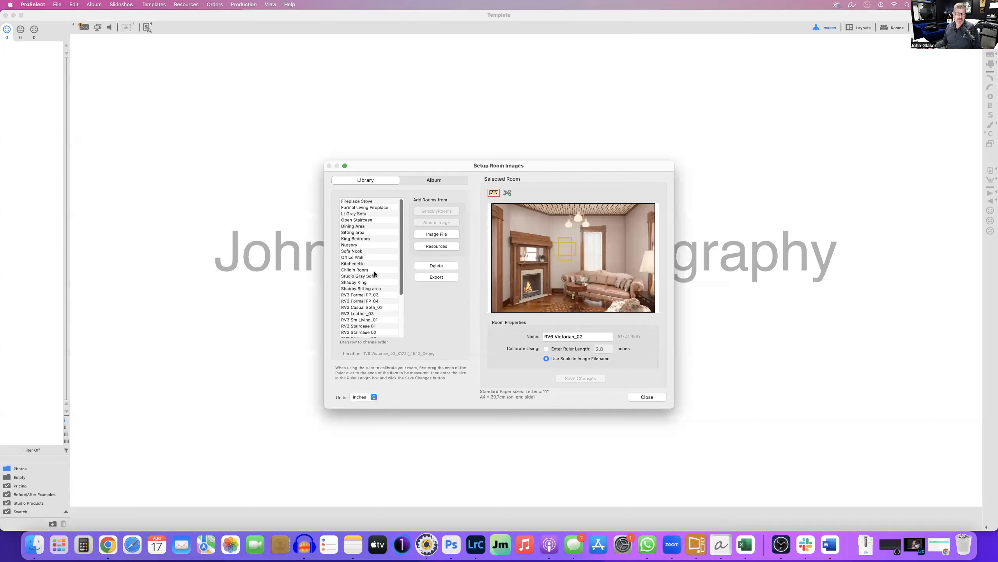
{"action": "scroll", "coordinate": [376, 271], "scroll_direction": "down", "scroll_amount": 3}
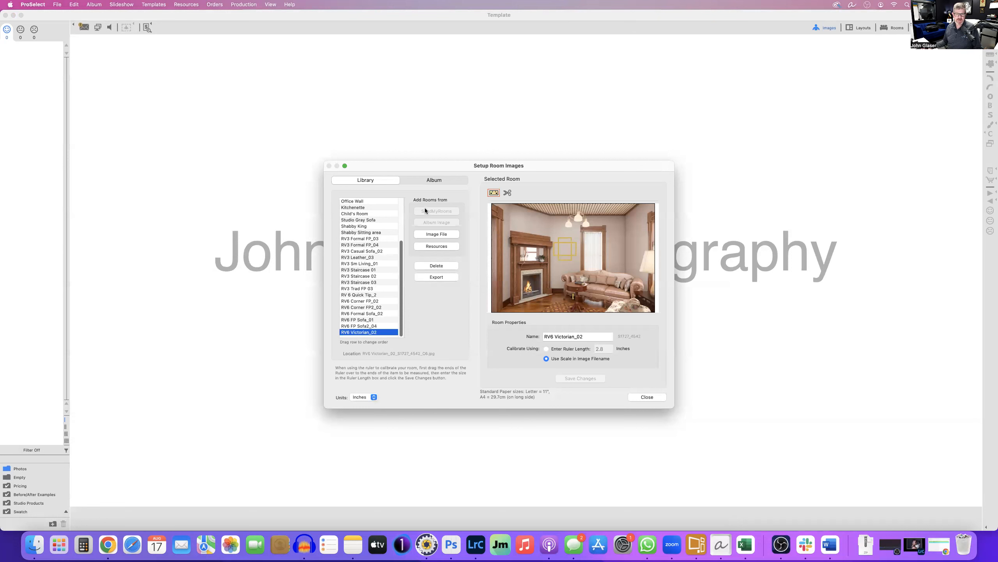
{"action": "left_click", "coordinate": [436, 235]}
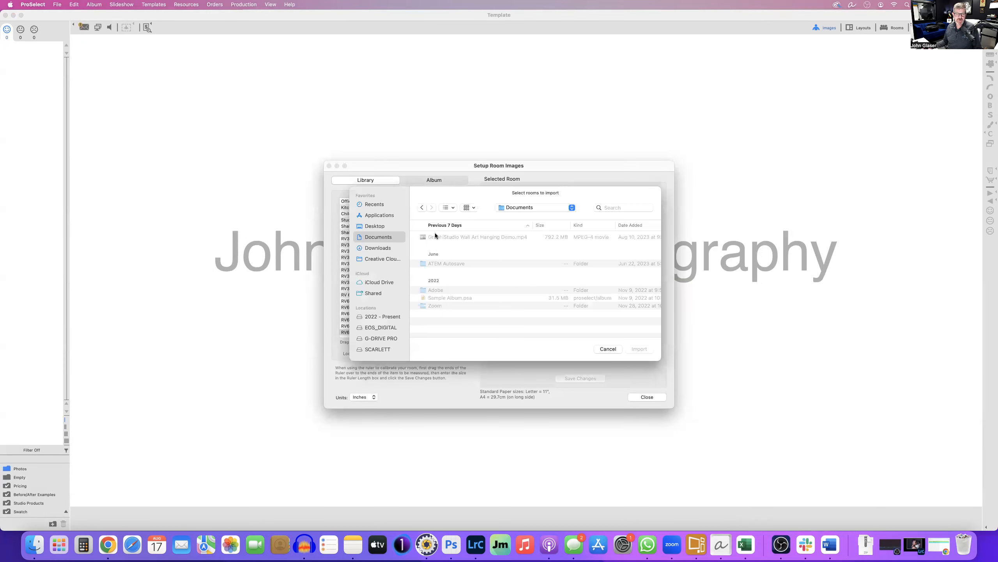
{"action": "left_click", "coordinate": [378, 226]}
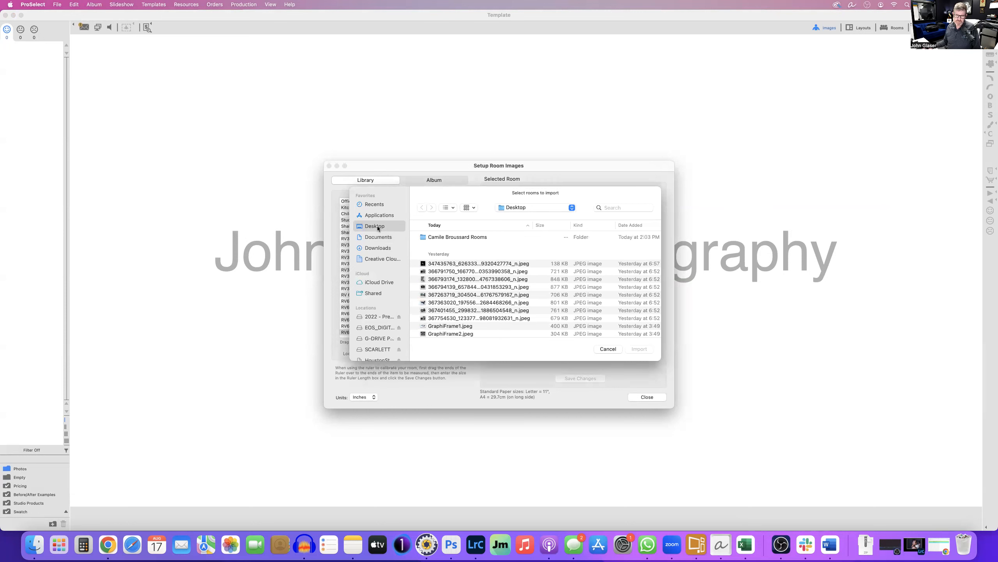
{"action": "double_click", "coordinate": [470, 237]}
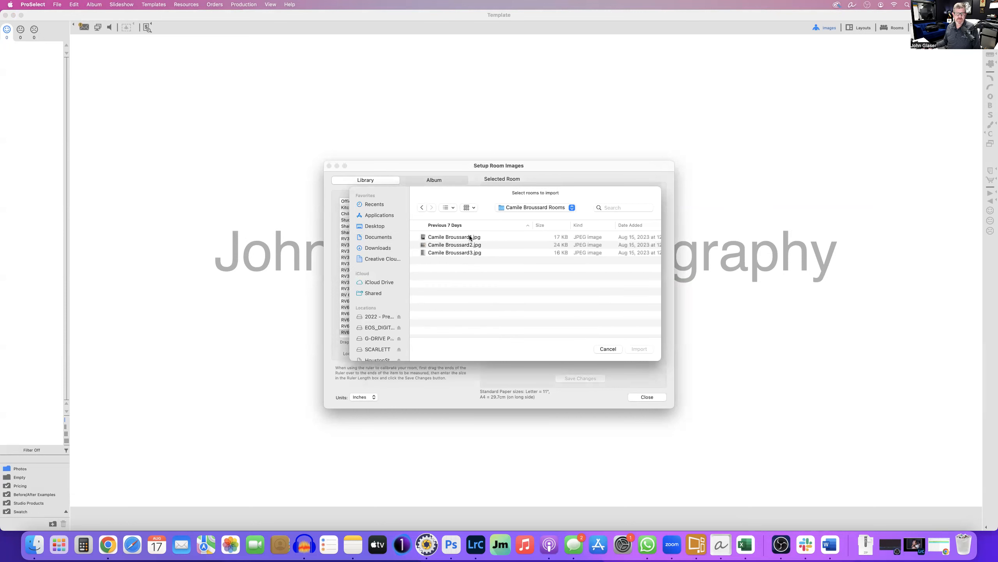
- Preview the client's three room photos to examine which walls they show
{"action": "left_click", "coordinate": [454, 235]}
{"action": "key", "text": "space"}
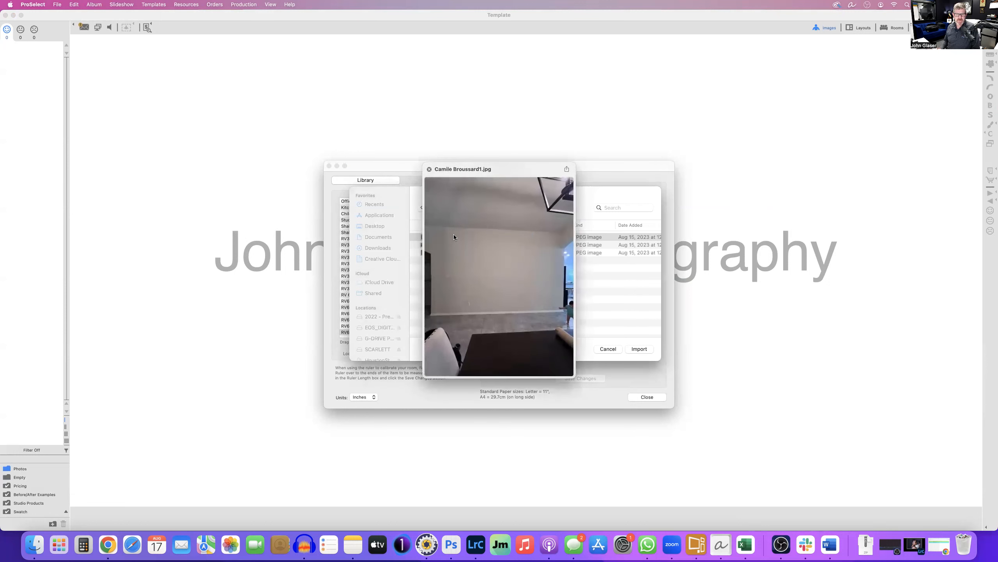
{"action": "key", "text": "Down"}
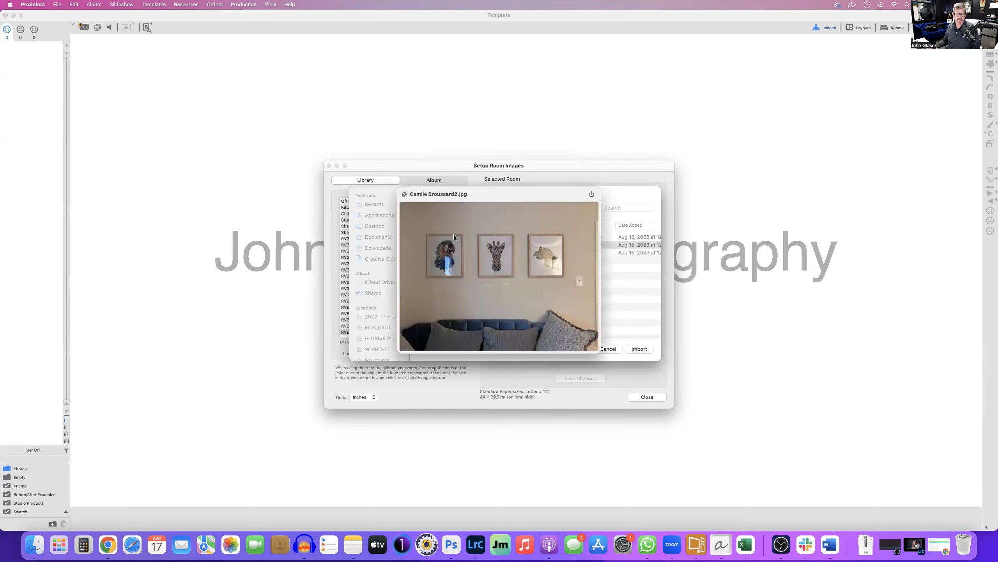
{"action": "key", "text": "space"}
{"action": "left_click", "coordinate": [463, 254]}
{"action": "key", "text": "space"}
{"action": "key", "text": "Up"}
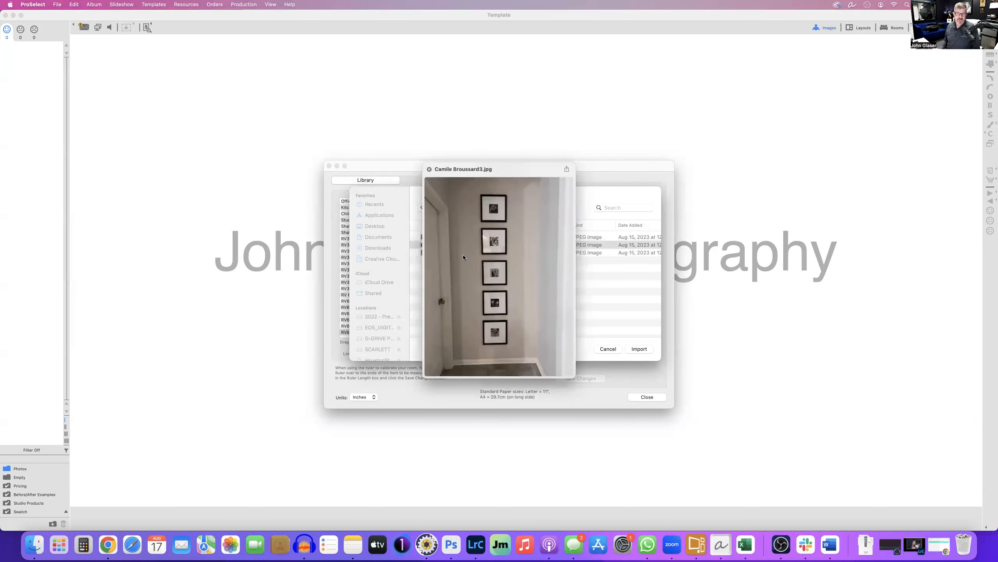
{"action": "key", "text": "Down"}
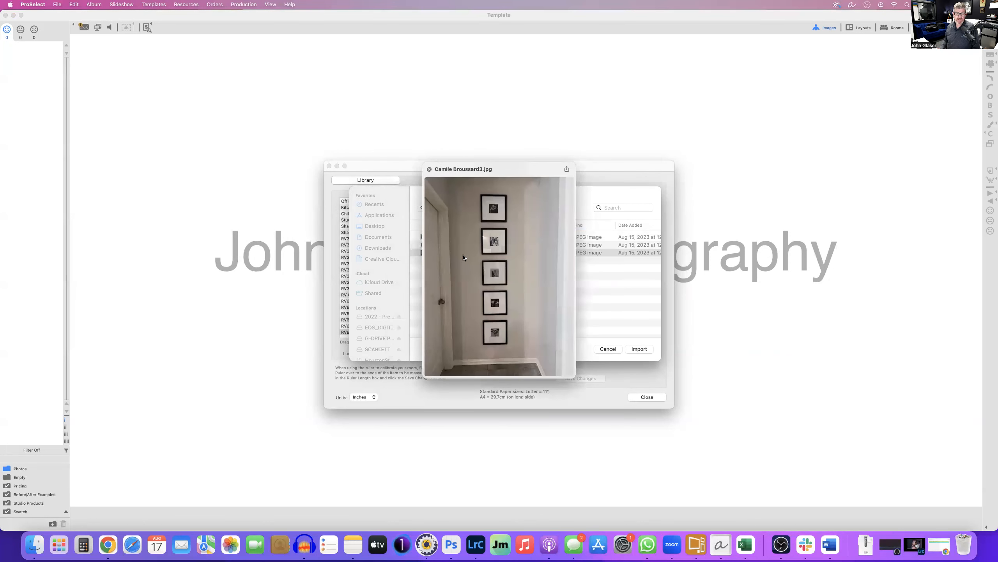
- Import the client's second and third room photos into the room library
{"action": "key", "text": "shift+Up"}
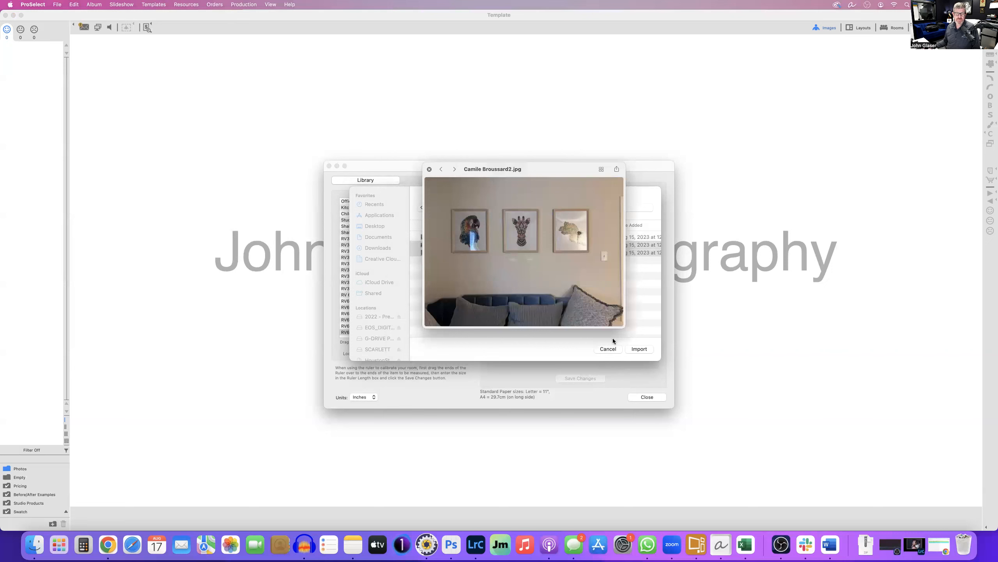
{"action": "left_click", "coordinate": [642, 347]}
{"action": "left_click", "coordinate": [642, 347]}
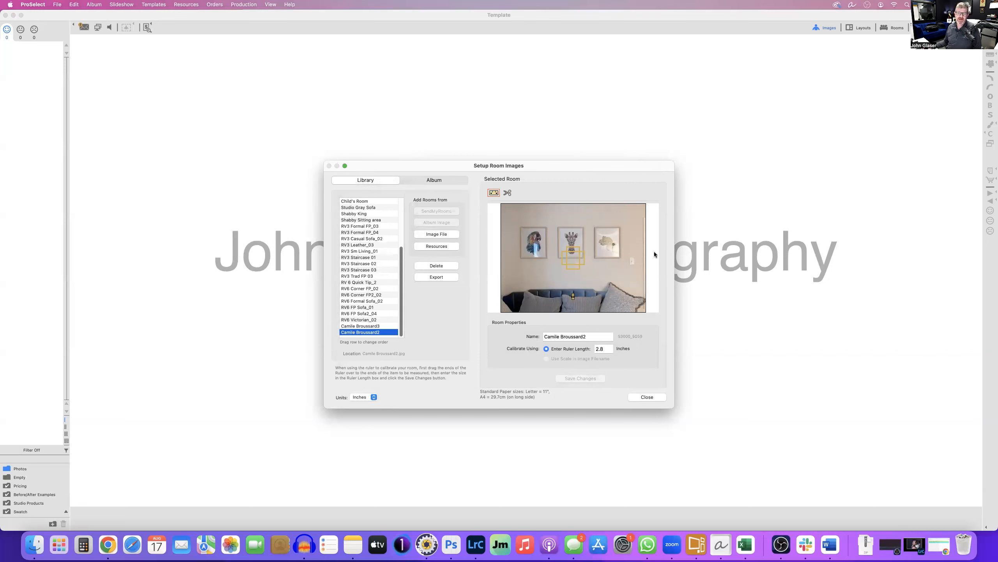
- Select the imported room with the three pictures above the sofa and move its calibration ruler to the light switch
{"action": "left_click", "coordinate": [360, 325]}
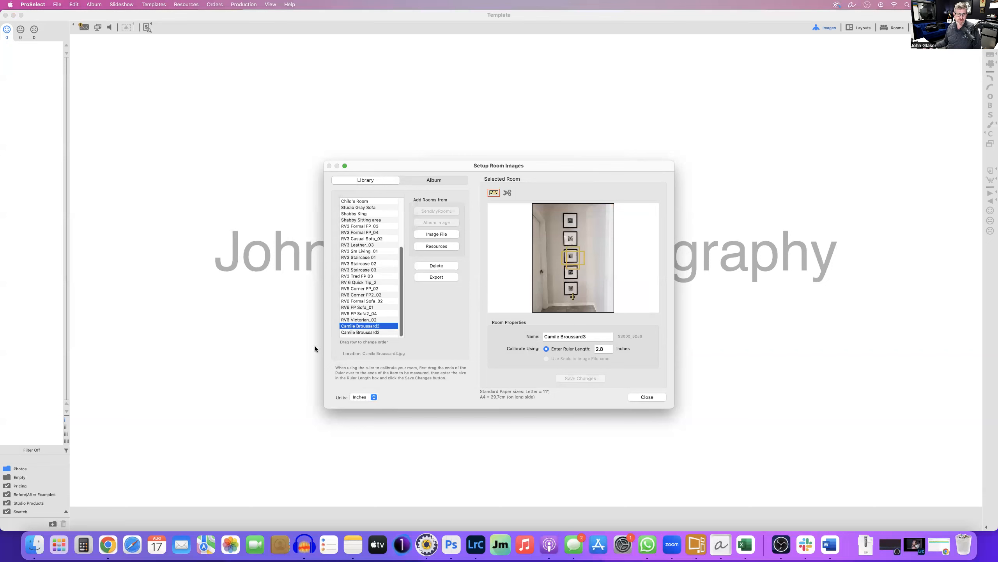
{"action": "left_click", "coordinate": [371, 332]}
{"action": "left_click", "coordinate": [369, 325]}
{"action": "left_click", "coordinate": [366, 332]}
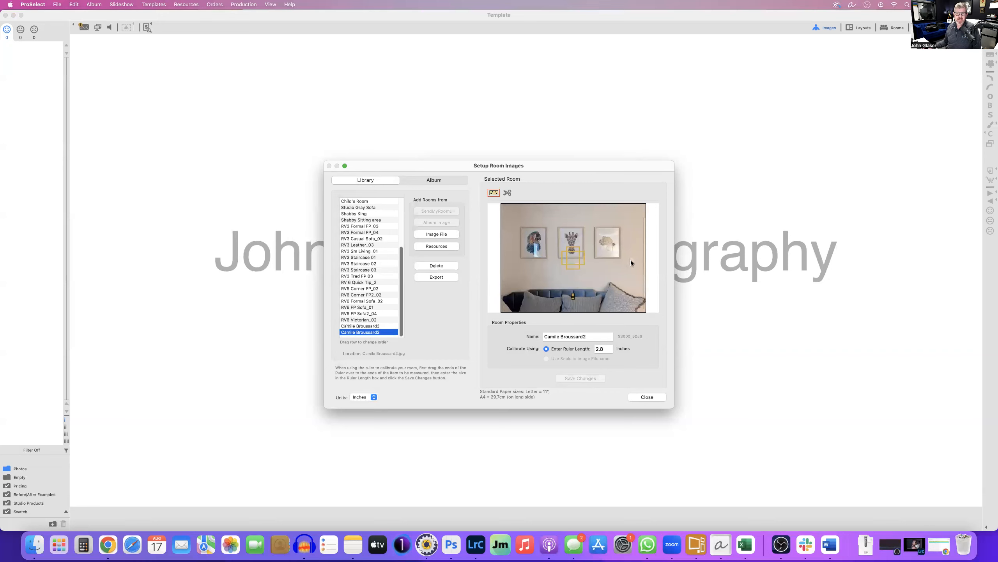
{"action": "mouse_move", "coordinate": [573, 298]}
{"action": "left_mouse_down"}
{"action": "mouse_move", "coordinate": [579, 270]}
{"action": "mouse_move", "coordinate": [578, 290]}
{"action": "left_mouse_up"}
{"action": "left_click_drag", "start_coordinate": [631, 266], "coordinate": [633, 265]}
- Switch to Chrome, search Google for "standard light switch cover size", and close the browser window
{"action": "left_click_drag", "start_coordinate": [997, 114], "coordinate": [641, 47]}
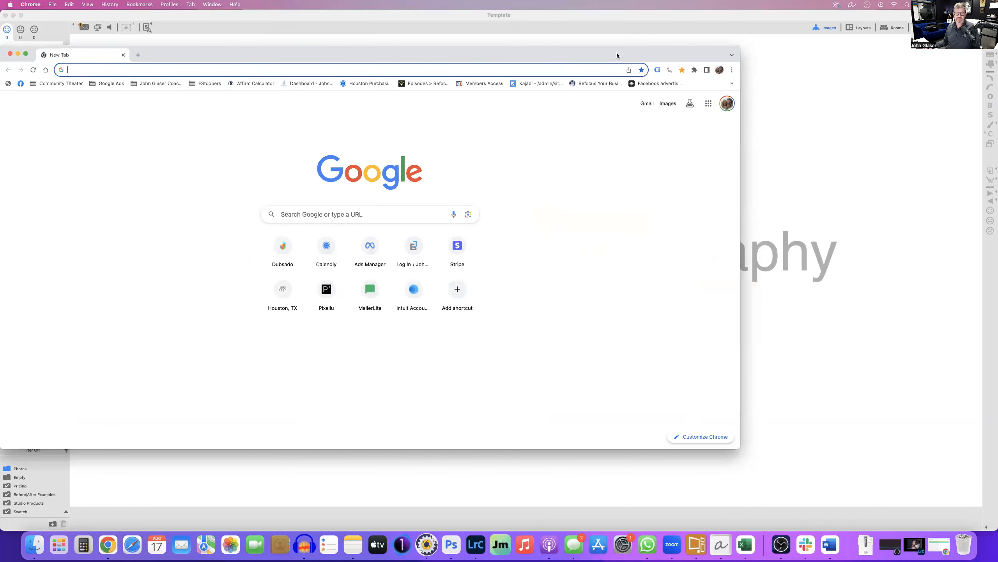
{"action": "double_click", "coordinate": [616, 52]}
{"action": "left_click", "coordinate": [616, 36]}
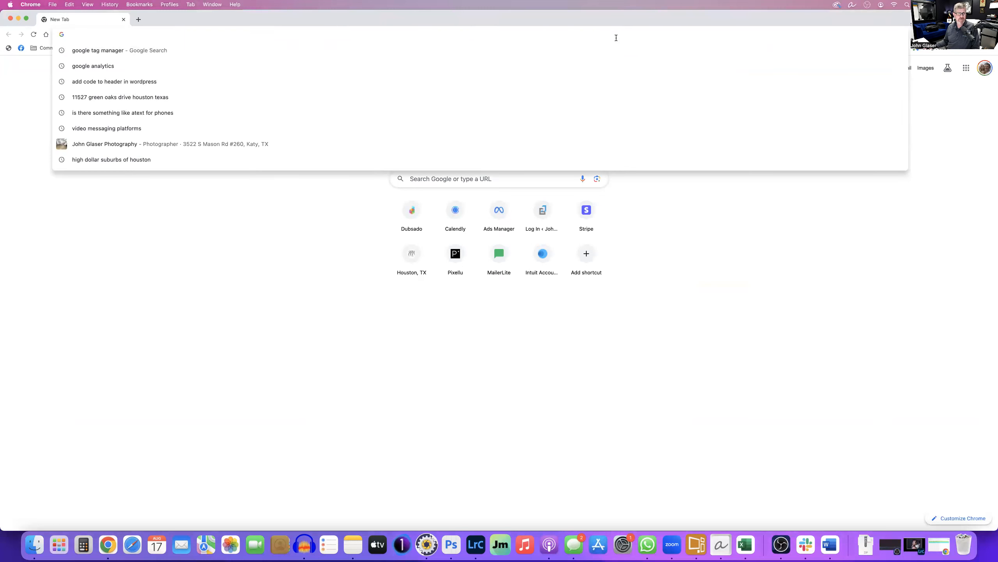
{"action": "type", "text": "standard l"}
{"action": "key", "text": "Return"}
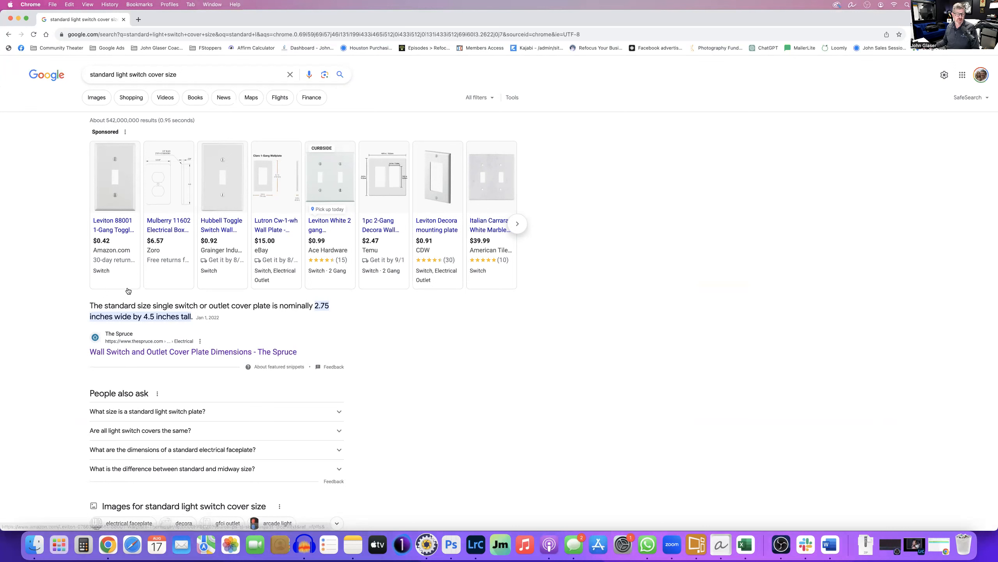
{"action": "left_click", "coordinate": [9, 18]}
- Fit the ends of the calibration ruler to the height of the light switch cover in the sofa room photo
{"action": "mouse_move", "coordinate": [632, 261]}
{"action": "left_mouse_down"}
{"action": "mouse_move", "coordinate": [546, 279]}
{"action": "mouse_move", "coordinate": [634, 258]}
{"action": "mouse_move", "coordinate": [613, 264]}
{"action": "left_mouse_up"}
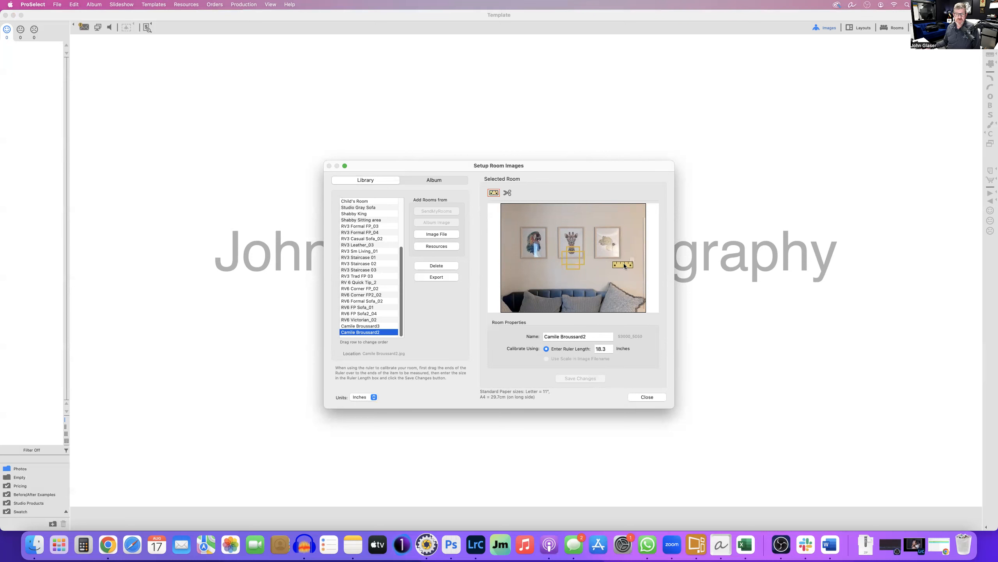
{"action": "mouse_move", "coordinate": [616, 262]}
{"action": "left_mouse_down"}
{"action": "mouse_move", "coordinate": [634, 252]}
{"action": "mouse_move", "coordinate": [633, 262]}
{"action": "left_mouse_up"}
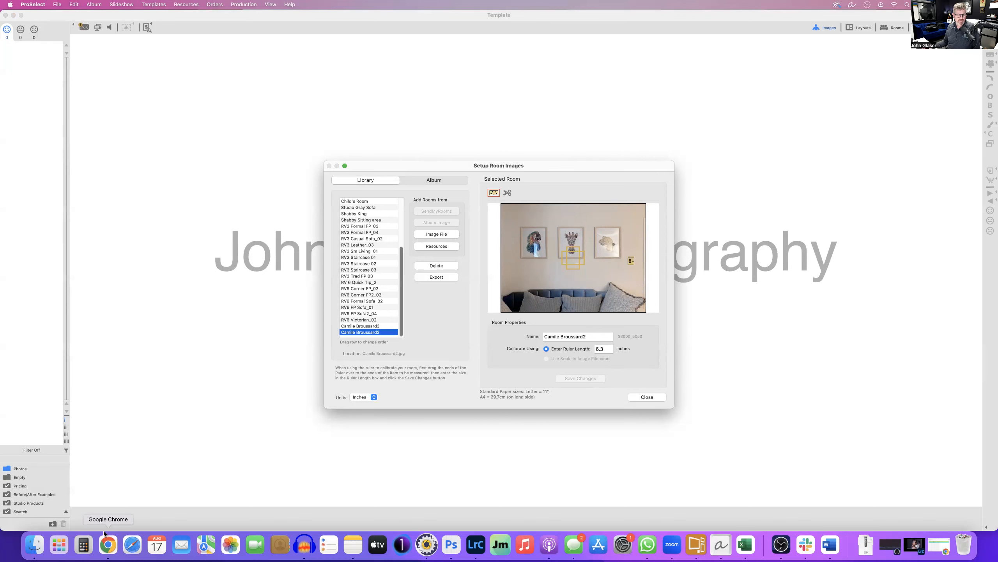
- Recheck the light switch cover size in Chrome and set the sofa room's ruler length to 4.5 inches in ProSelect
{"action": "left_click", "coordinate": [105, 543]}
{"action": "left_click_drag", "start_coordinate": [208, 17], "coordinate": [191, 3]}
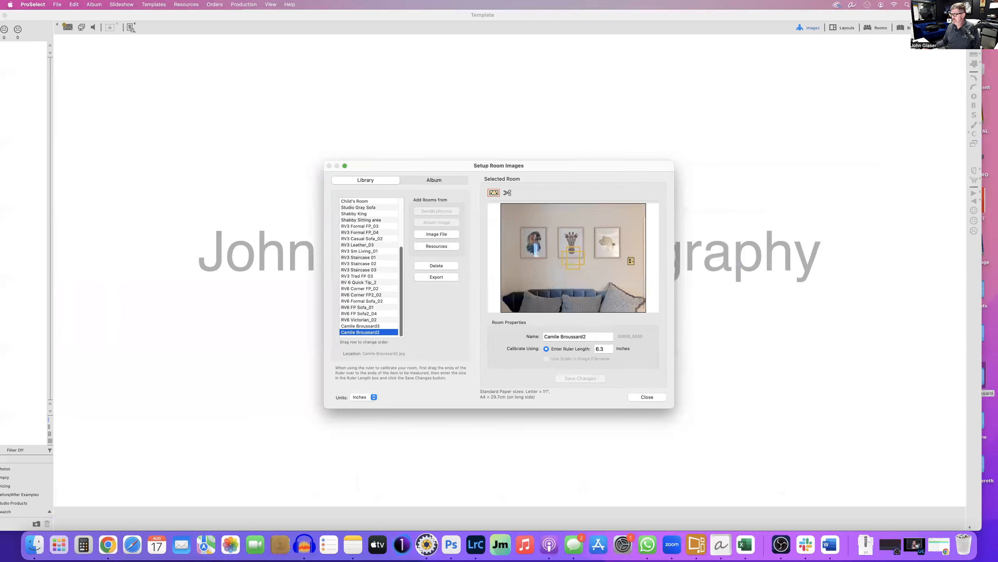
{"action": "left_click", "coordinate": [940, 545]}
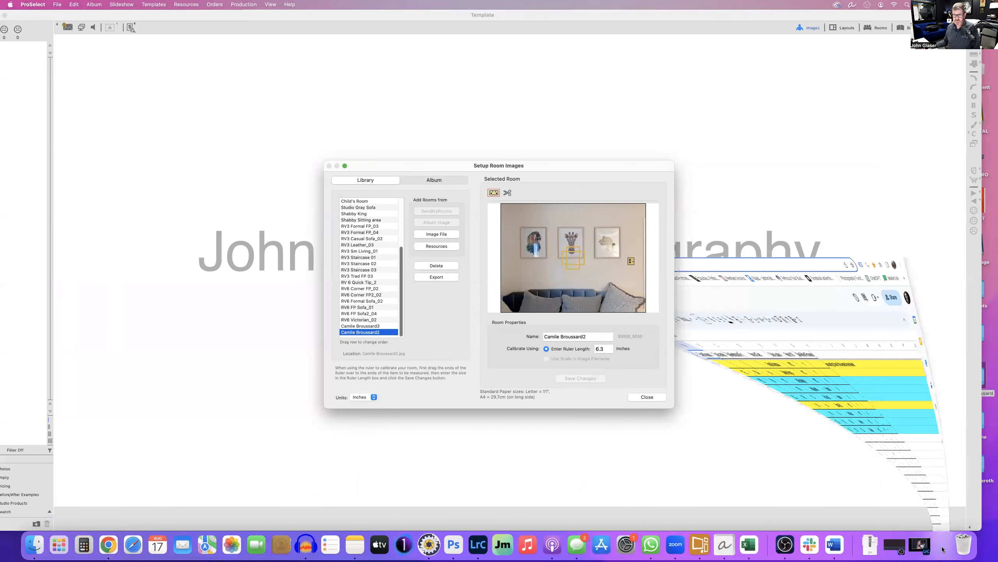
{"action": "left_click_drag", "start_coordinate": [754, 20], "coordinate": [845, 561]}
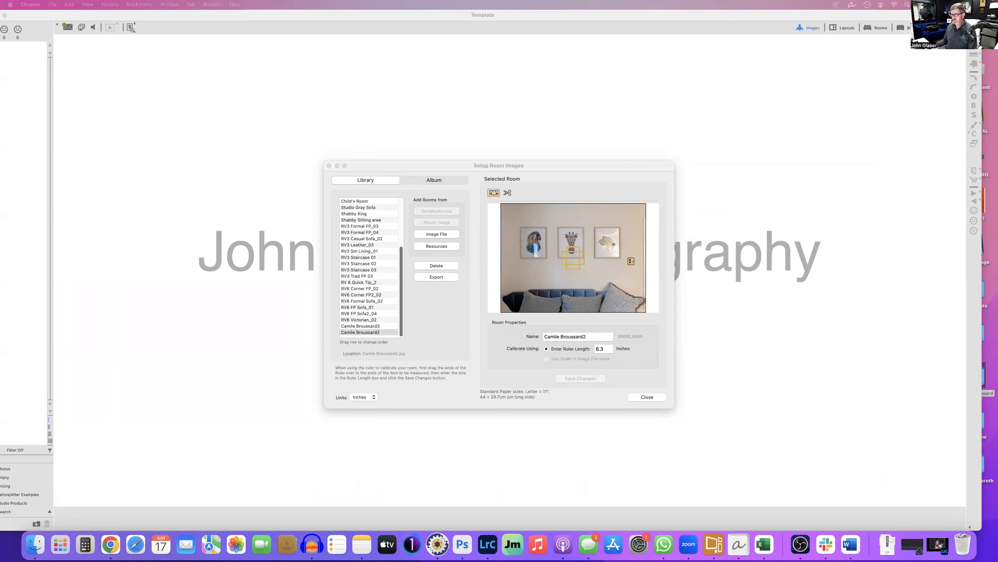
{"action": "left_click", "coordinate": [604, 348]}
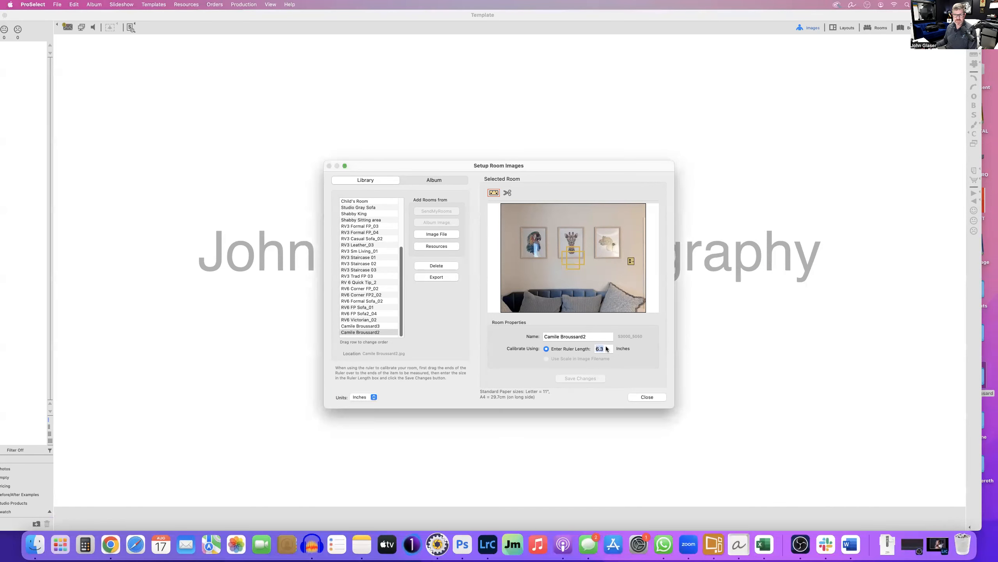
{"action": "type", "text": "4.5"}
- Calibrate the hallway room by stretching the ruler along the end wall's baseboard, set its length to 36 inches, and close the room setup
{"action": "left_click", "coordinate": [368, 326]}
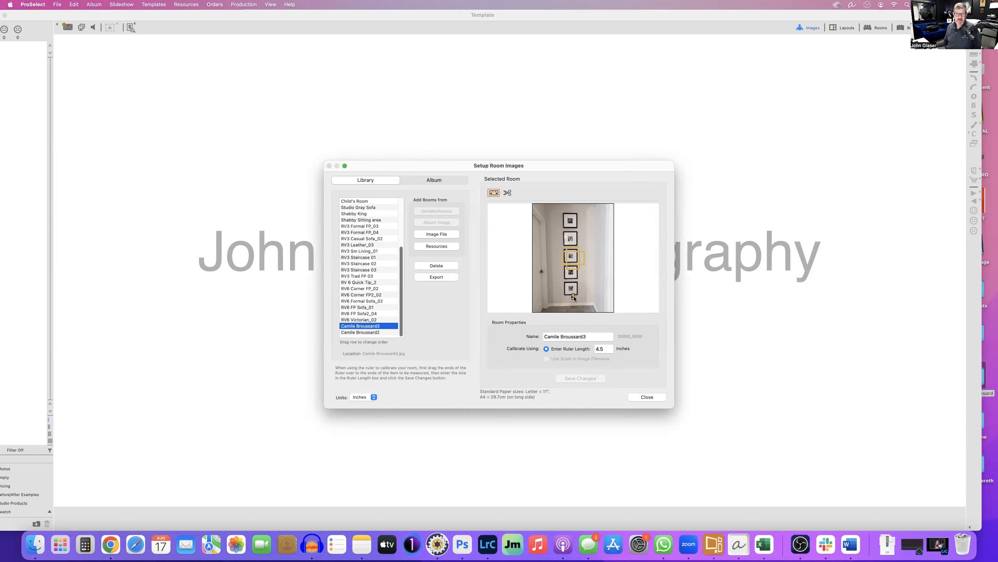
{"action": "left_click_drag", "start_coordinate": [573, 296], "coordinate": [573, 296]}
{"action": "mouse_move", "coordinate": [574, 295]}
{"action": "left_mouse_down"}
{"action": "mouse_move", "coordinate": [598, 292]}
{"action": "mouse_move", "coordinate": [550, 295]}
{"action": "mouse_move", "coordinate": [592, 295]}
{"action": "left_mouse_up"}
{"action": "left_click", "coordinate": [601, 349]}
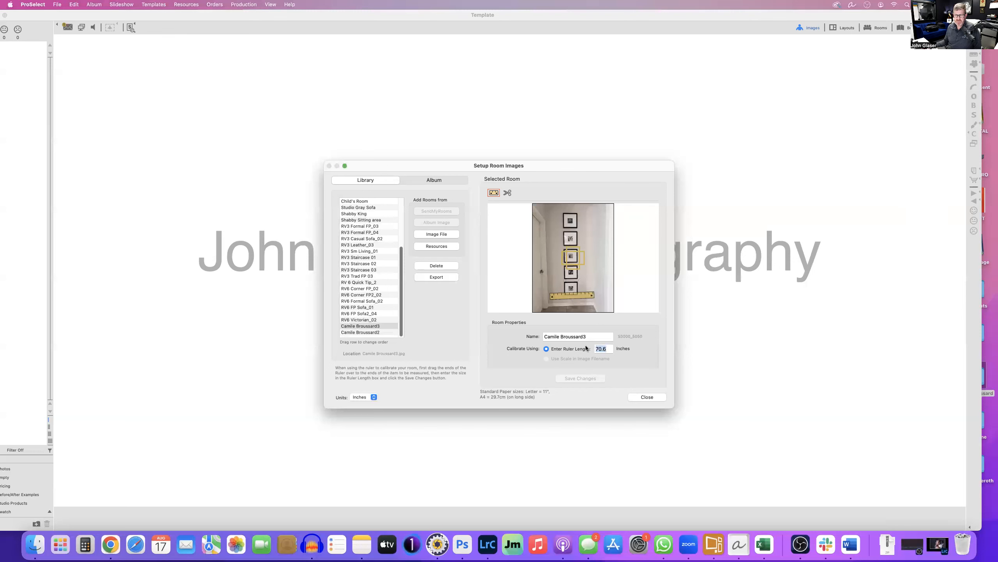
{"action": "type", "text": "36"}
{"action": "left_click", "coordinate": [643, 397]}
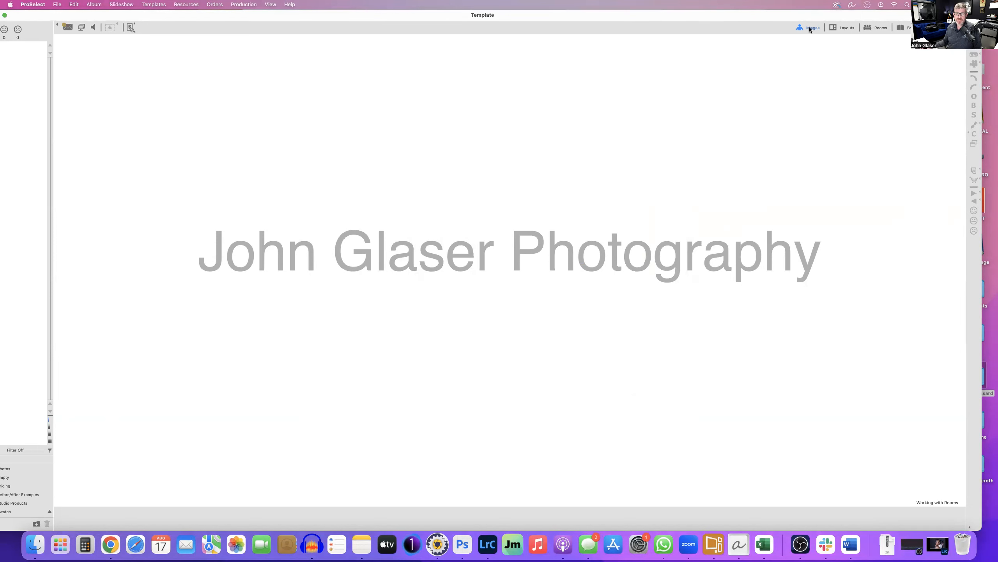
- Add the client's hallway and sofa rooms from the library room templates to the album's rooms
{"action": "left_click", "coordinate": [881, 27]}
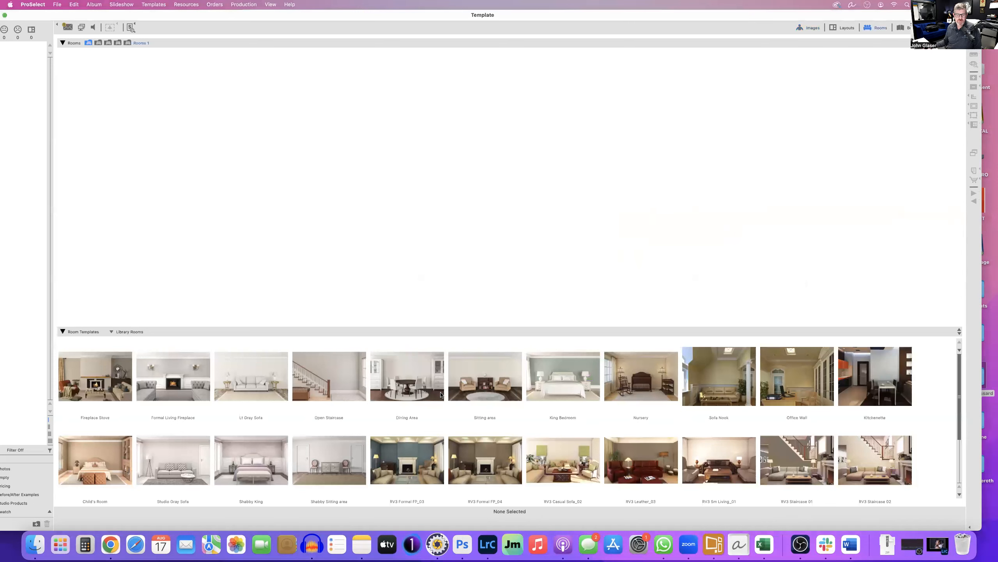
{"action": "scroll", "coordinate": [443, 392], "scroll_direction": "down", "scroll_amount": 2}
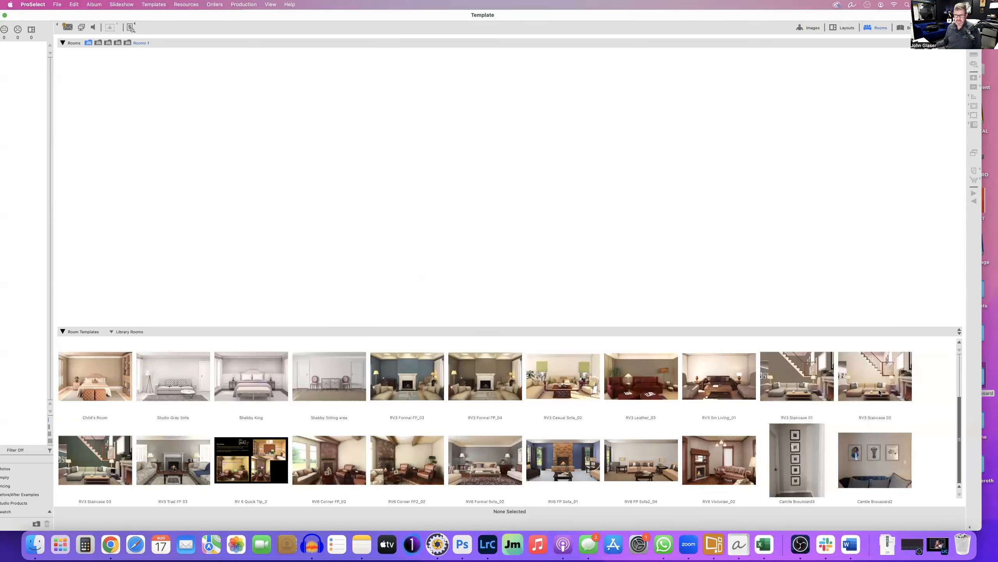
{"action": "scroll", "coordinate": [963, 424], "scroll_direction": "down", "scroll_amount": 2}
{"action": "scroll", "coordinate": [965, 425], "scroll_direction": "up", "scroll_amount": 2}
{"action": "double_click", "coordinate": [801, 471]}
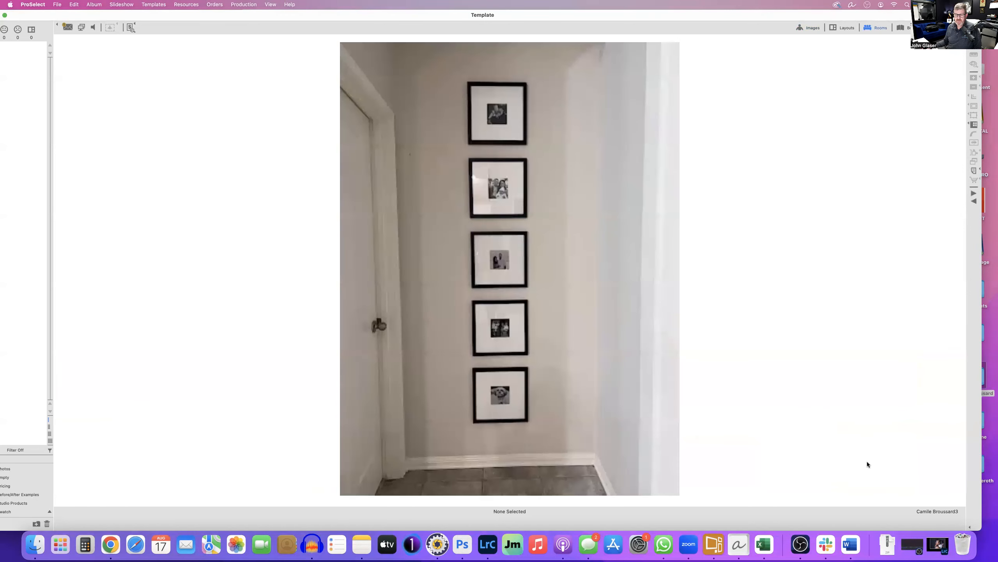
{"action": "left_click", "coordinate": [942, 502]}
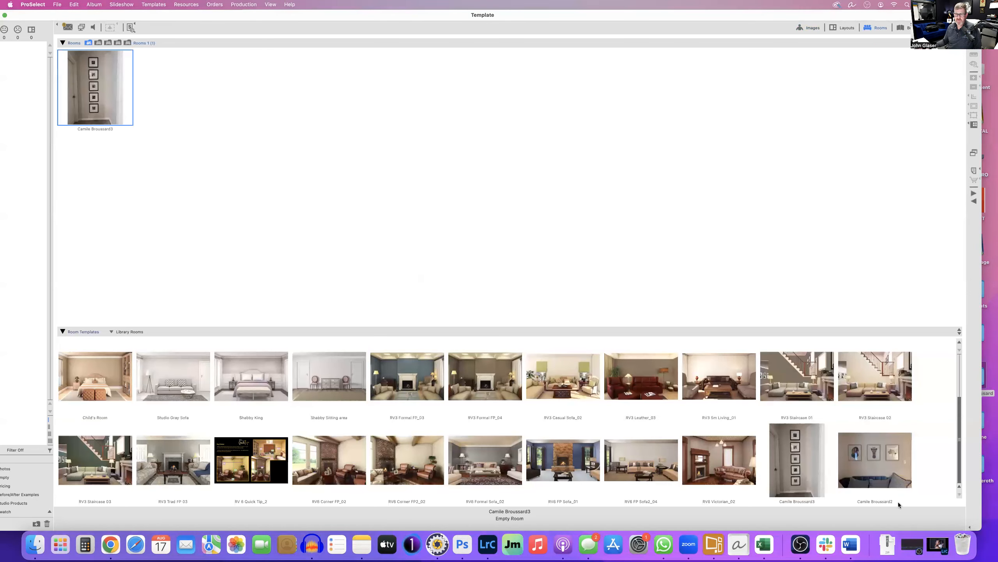
{"action": "left_click_drag", "start_coordinate": [875, 464], "coordinate": [628, 246]}
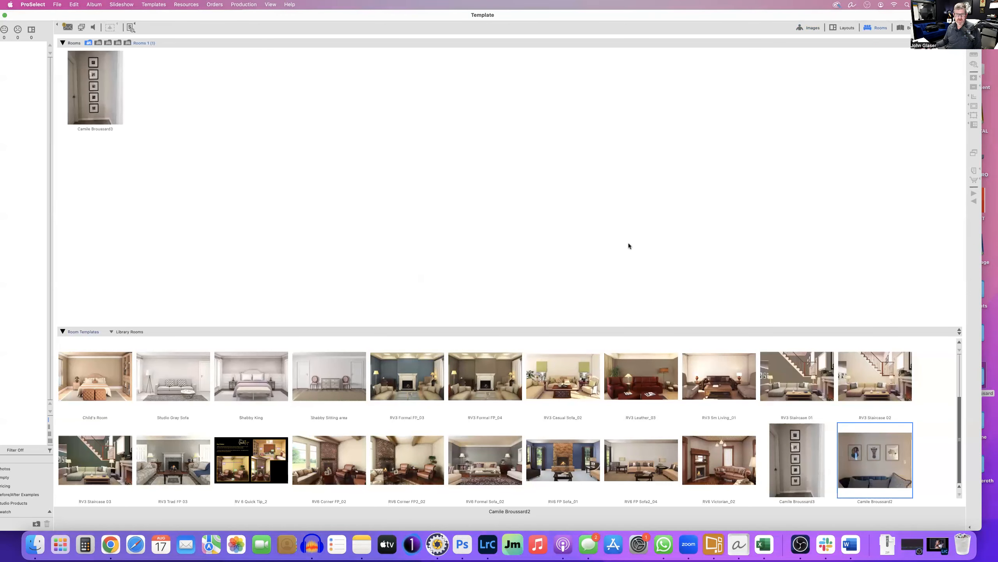
- Add the "60 x 16 5 Photo Composite" and "16x60 5 Photo Composite" templates to the album's layouts
{"action": "left_click", "coordinate": [842, 27]}
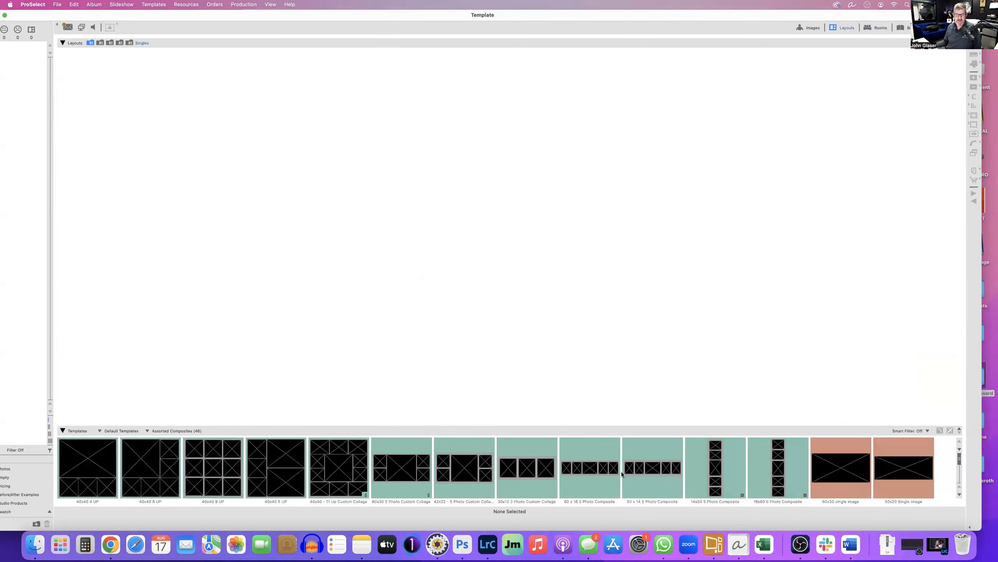
{"action": "left_click_drag", "start_coordinate": [585, 474], "coordinate": [552, 363]}
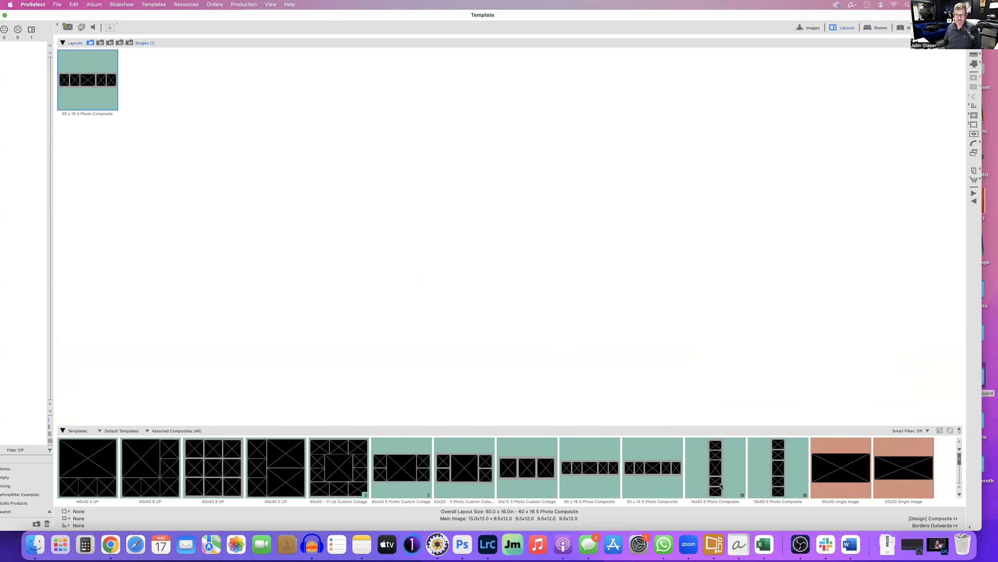
{"action": "left_click_drag", "start_coordinate": [775, 469], "coordinate": [737, 333]}
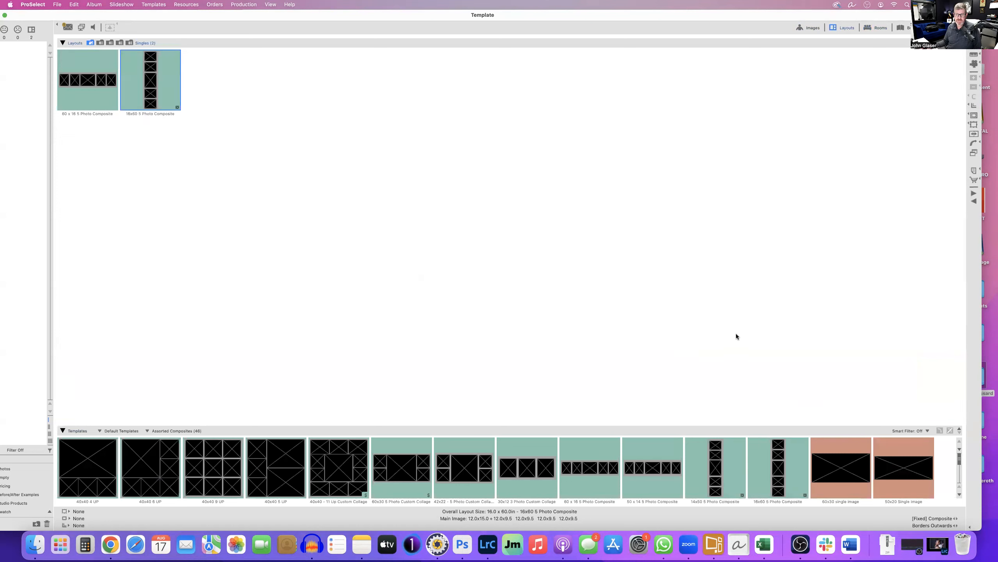
- Open the hallway room and place the 16x60 five-photo composite over the column of framed pictures
{"action": "left_click", "coordinate": [879, 28]}
{"action": "double_click", "coordinate": [105, 80]}
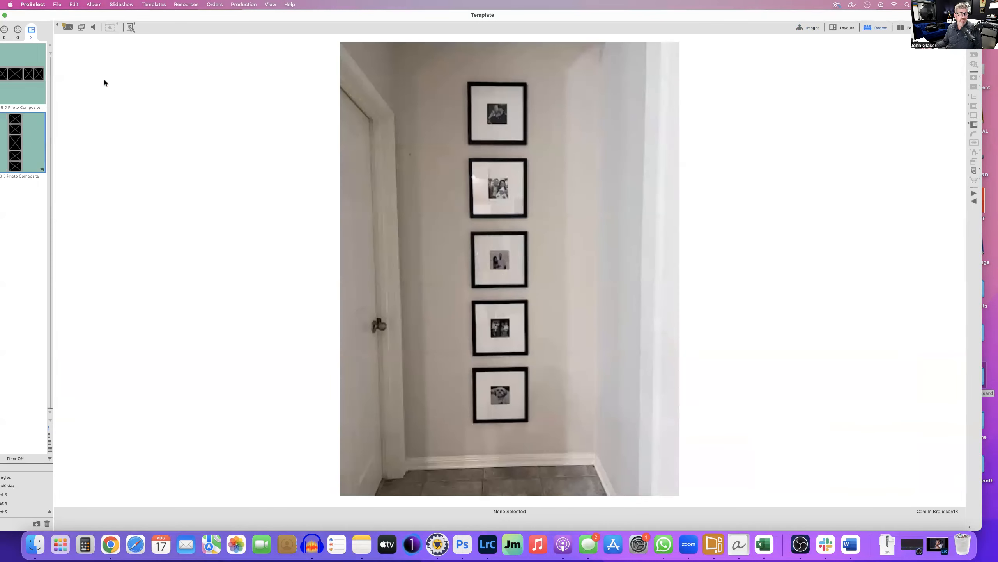
{"action": "left_click_drag", "start_coordinate": [12, 144], "coordinate": [508, 255]}
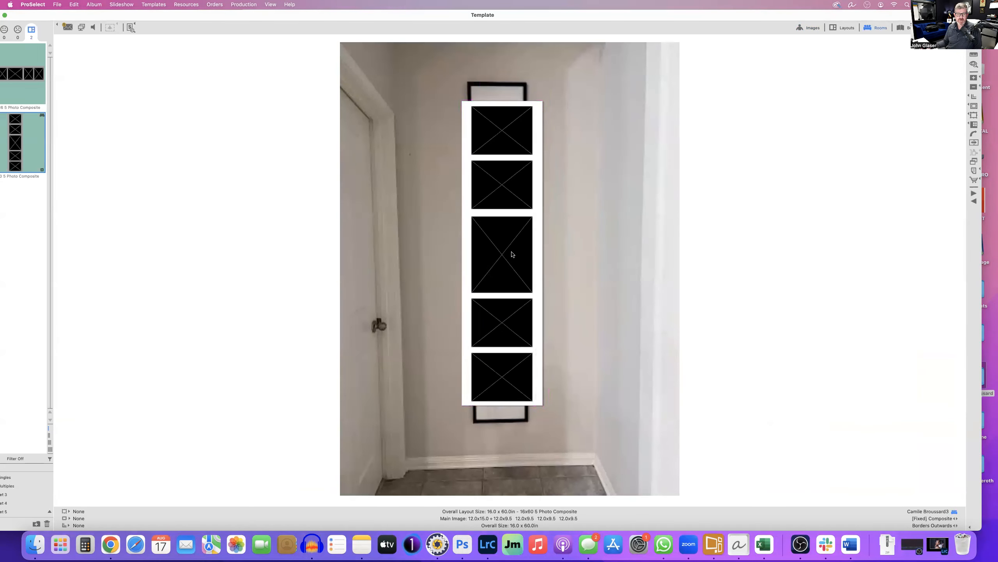
- Open the sofa room and place the 60 x 16 five-photo composite centred over the three framed pictures
{"action": "left_click", "coordinate": [852, 30]}
{"action": "left_click", "coordinate": [881, 29]}
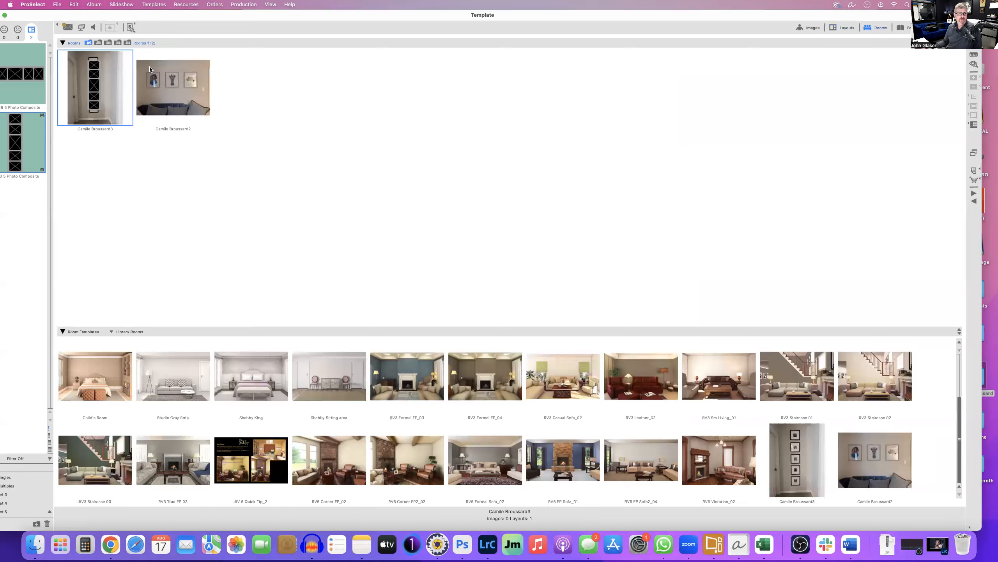
{"action": "left_click", "coordinate": [149, 69]}
{"action": "double_click", "coordinate": [148, 69]}
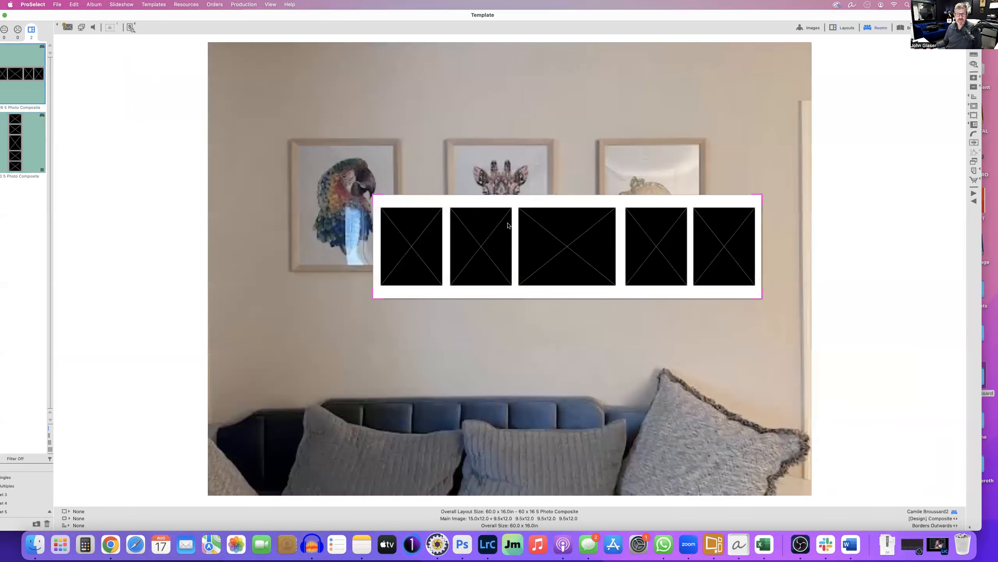
{"action": "left_click_drag", "start_coordinate": [509, 207], "coordinate": [516, 212]}
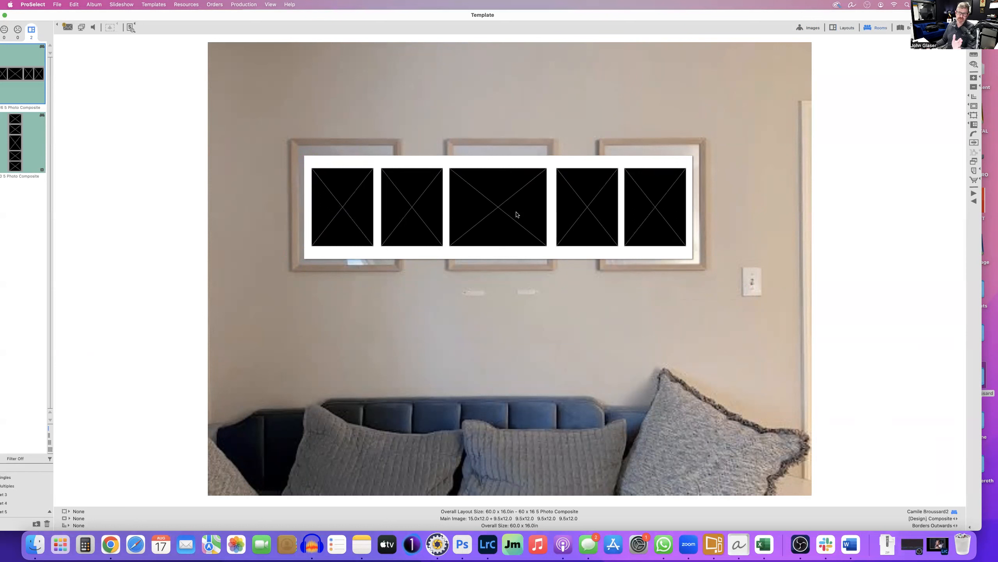
- Delete the composite from the sofa room and remove the sofa room from the album's rooms
{"action": "left_click", "coordinate": [466, 205]}
{"action": "left_click_drag", "start_coordinate": [467, 203], "coordinate": [467, 200]}
{"action": "key", "text": "Delete"}
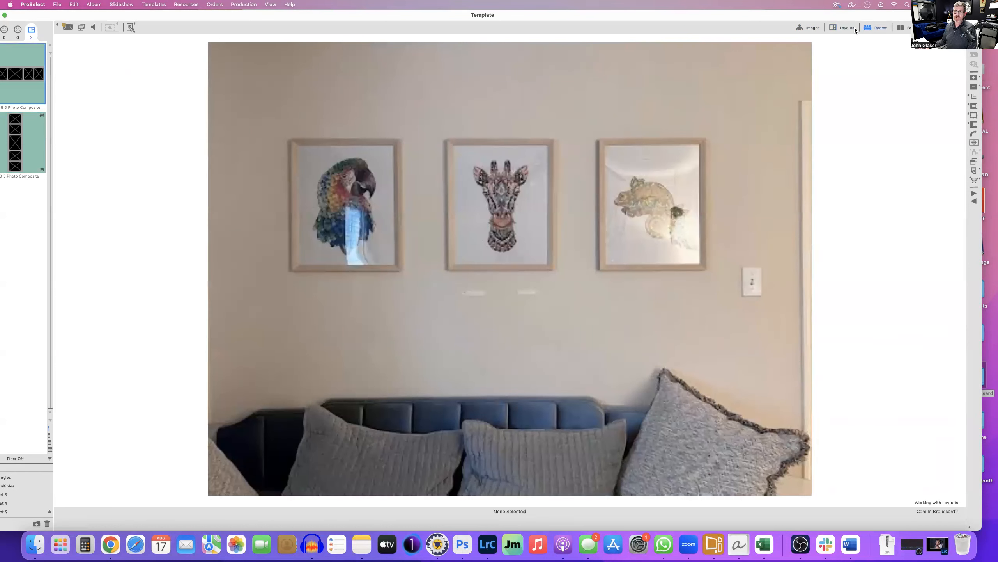
{"action": "left_click", "coordinate": [974, 36]}
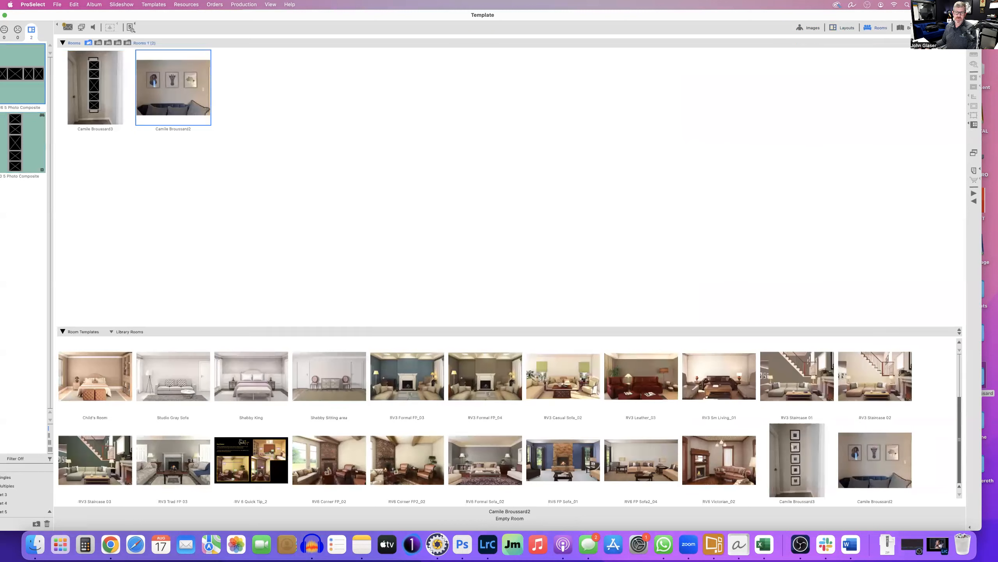
{"action": "key", "text": "Delete"}
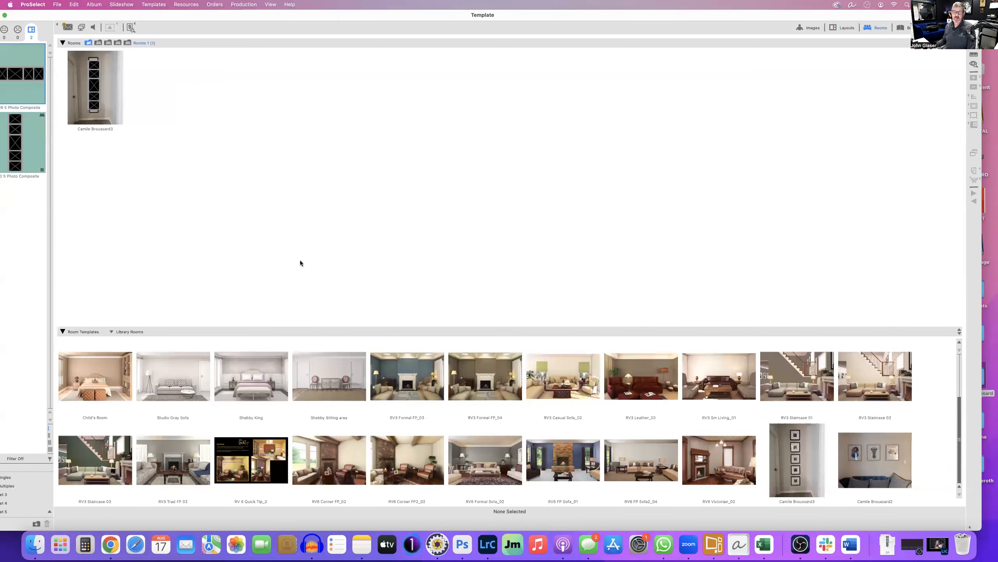
- Recalibrate the sofa room in Setup Rooms with the ruler fitted just below the middle picture, set its length to 11 inches, and save
{"action": "left_click", "coordinate": [209, 5]}
{"action": "mouse_move", "coordinate": [187, 7]}
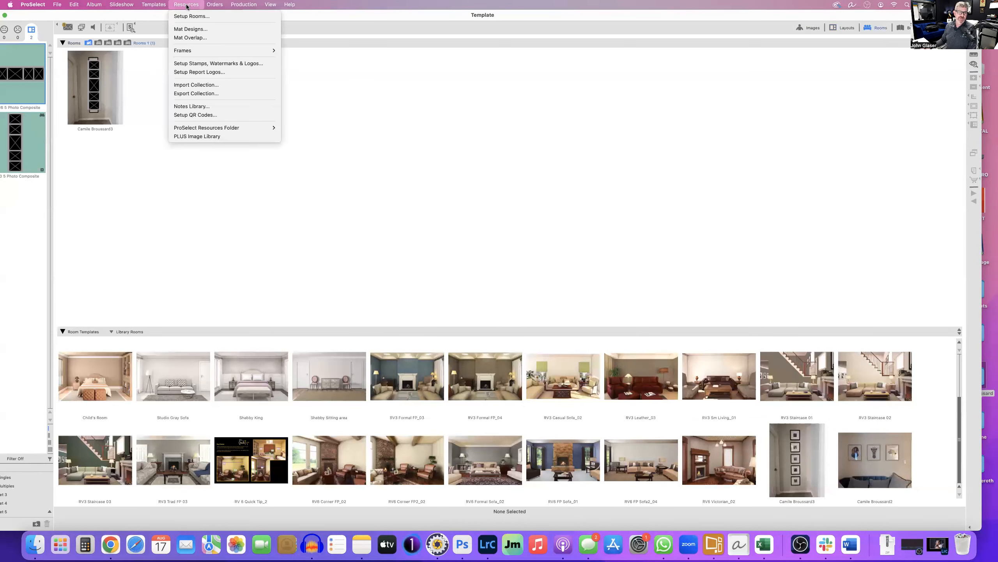
{"action": "left_click", "coordinate": [190, 17]}
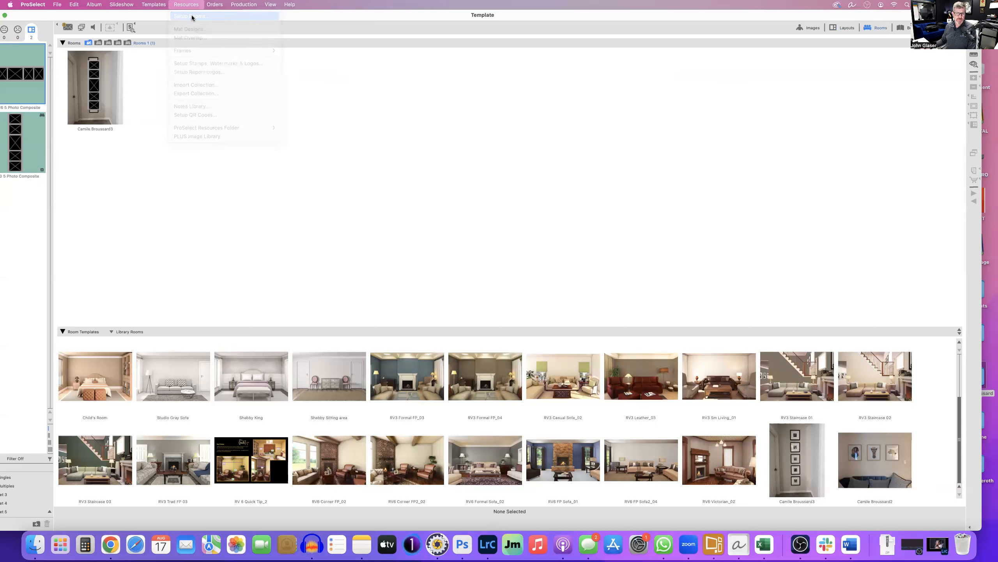
{"action": "scroll", "coordinate": [376, 290], "scroll_direction": "down", "scroll_amount": 5}
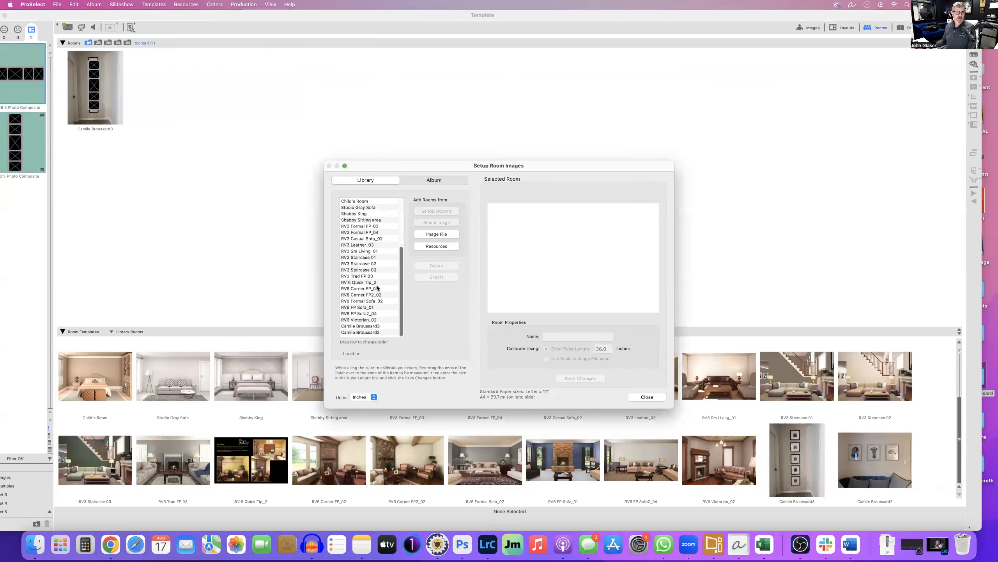
{"action": "left_click", "coordinate": [373, 332]}
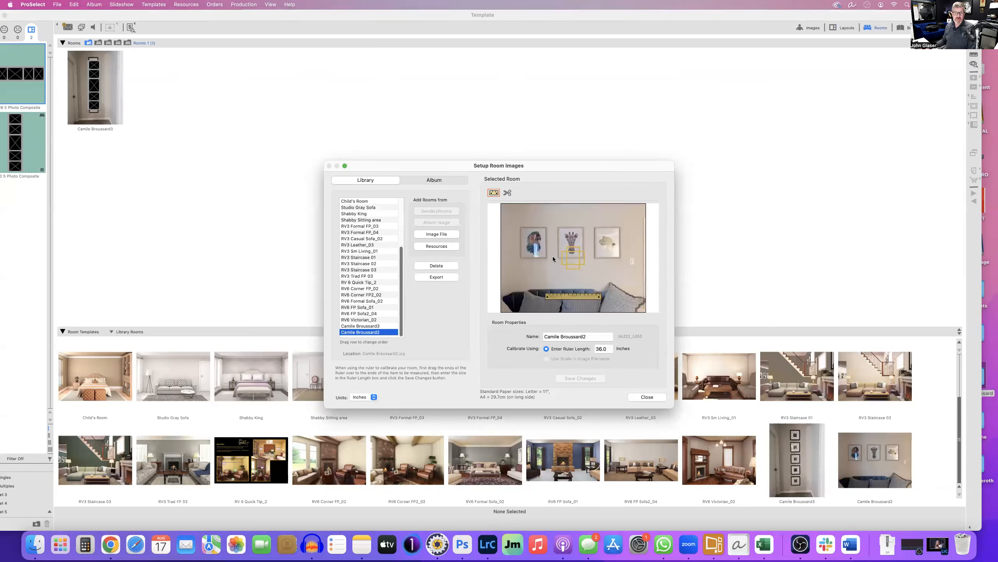
{"action": "left_click_drag", "start_coordinate": [586, 295], "coordinate": [560, 261]}
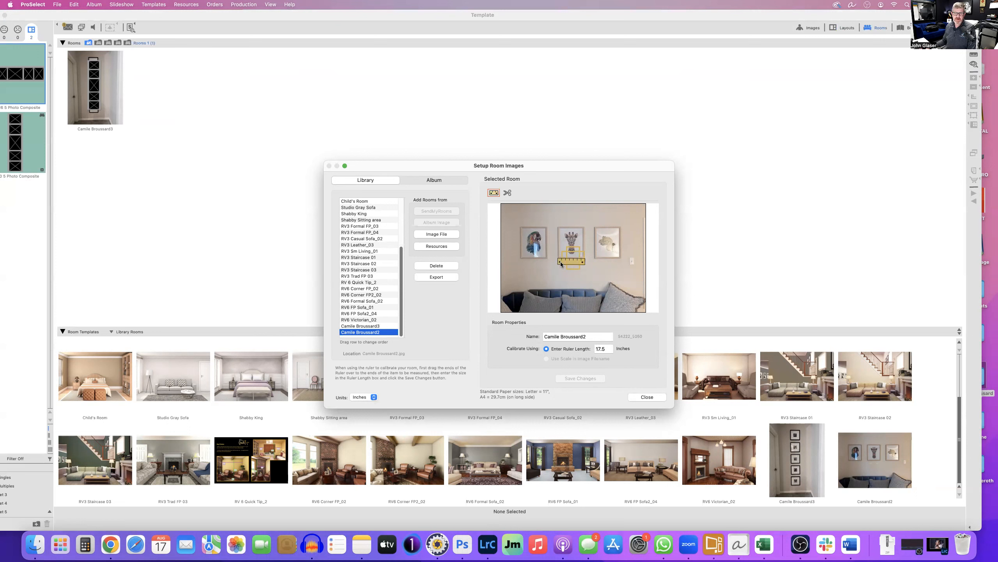
{"action": "double_click", "coordinate": [602, 348]}
{"action": "type", "text": "11"}
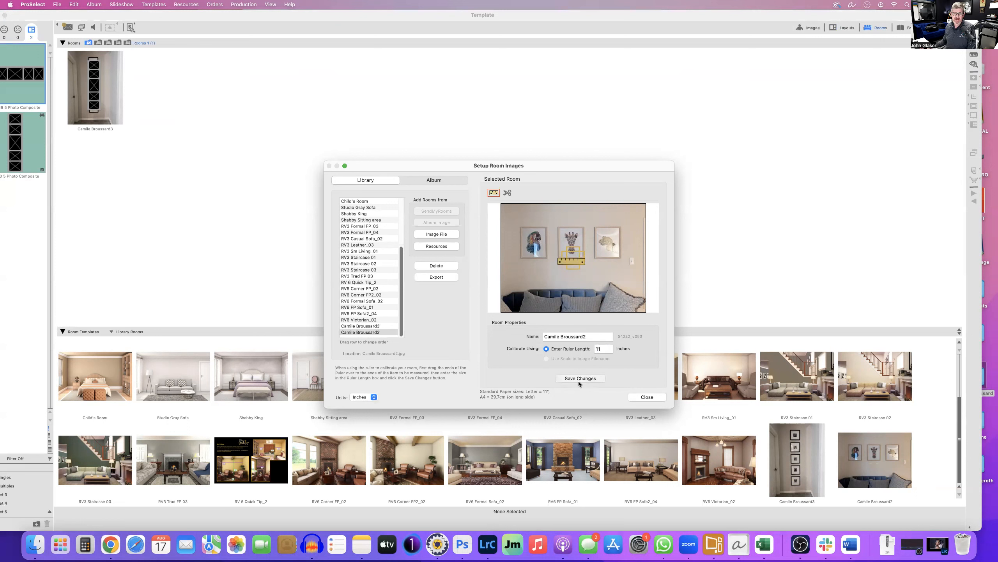
{"action": "left_click", "coordinate": [647, 397]}
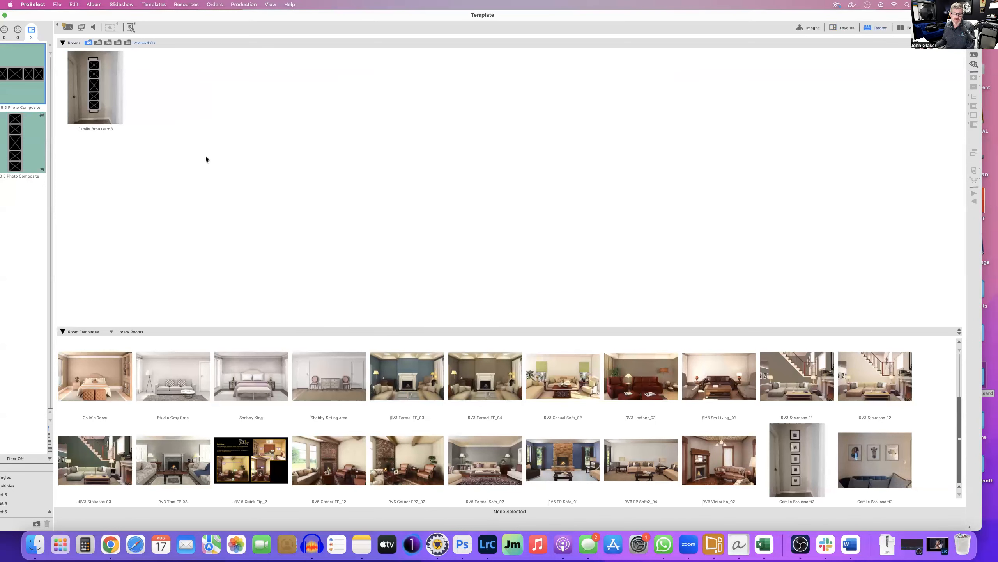
- Add the recalibrated sofa room to the album's rooms again and open it
{"action": "left_click_drag", "start_coordinate": [881, 424], "coordinate": [410, 128]}
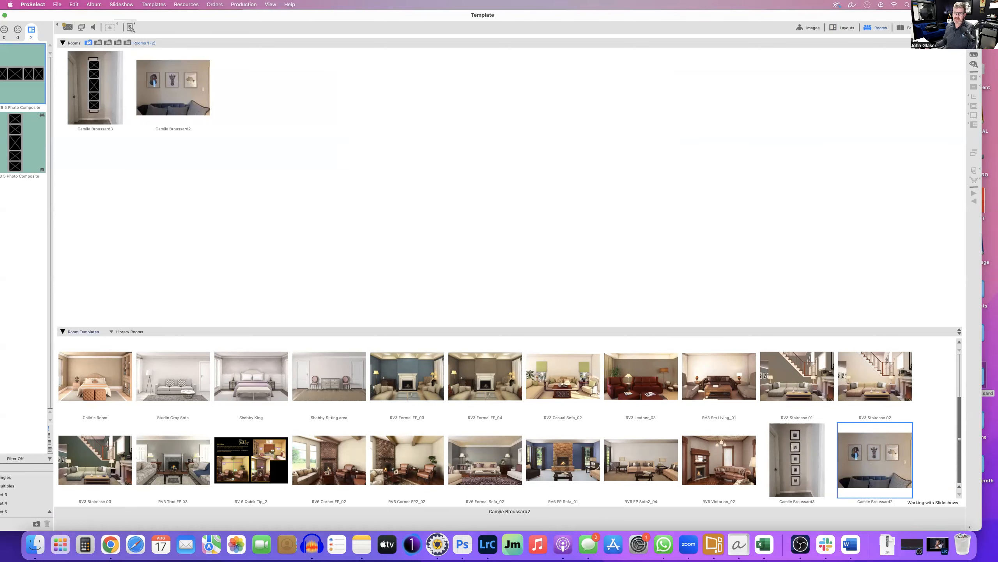
{"action": "double_click", "coordinate": [157, 92]}
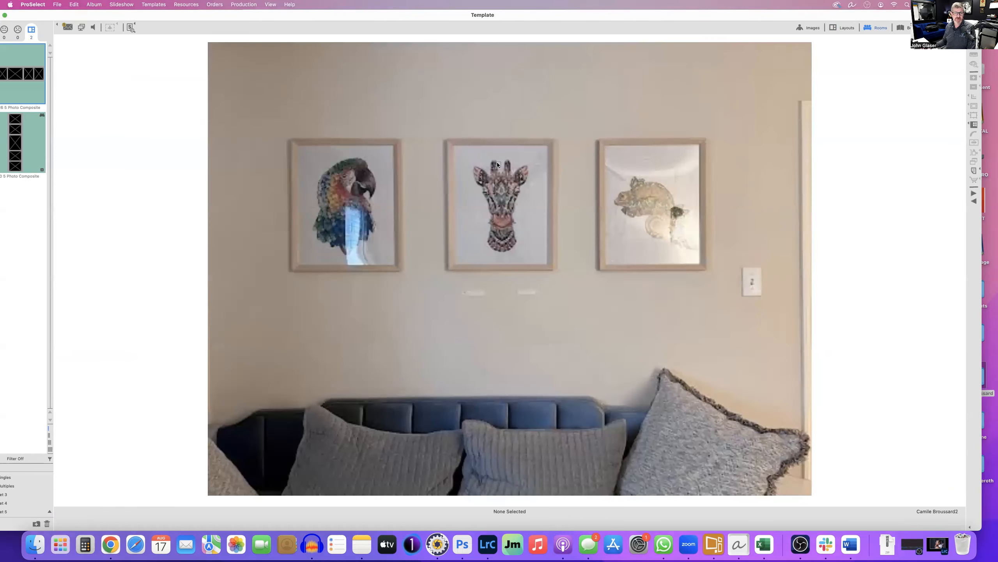
- Try the 60 x 16 five-photo composite over the three pictures above the sofa and delete it from the room
{"action": "left_click_drag", "start_coordinate": [535, 175], "coordinate": [513, 138]}
{"action": "left_click_drag", "start_coordinate": [510, 258], "coordinate": [602, 179]}
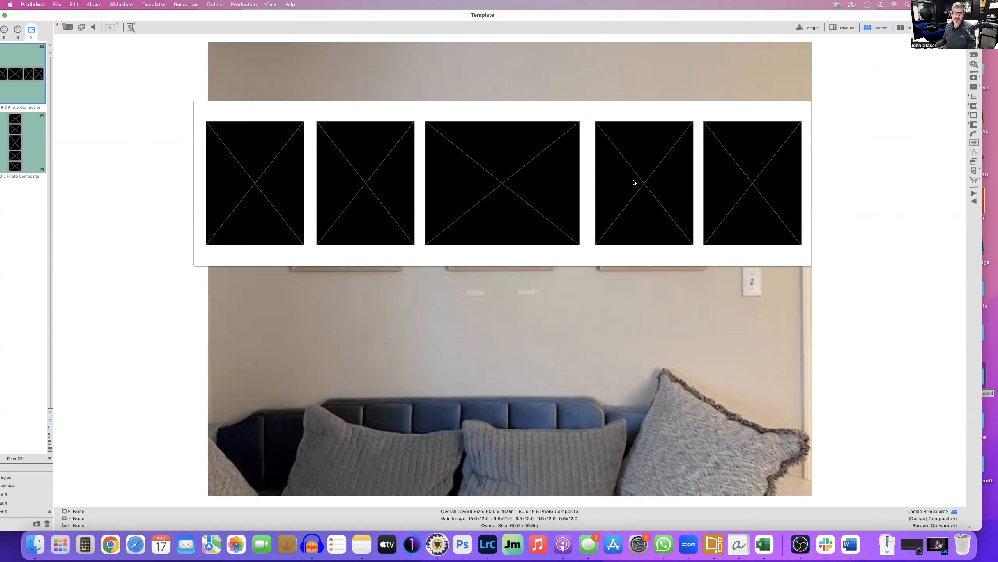
{"action": "key", "text": "Delete"}
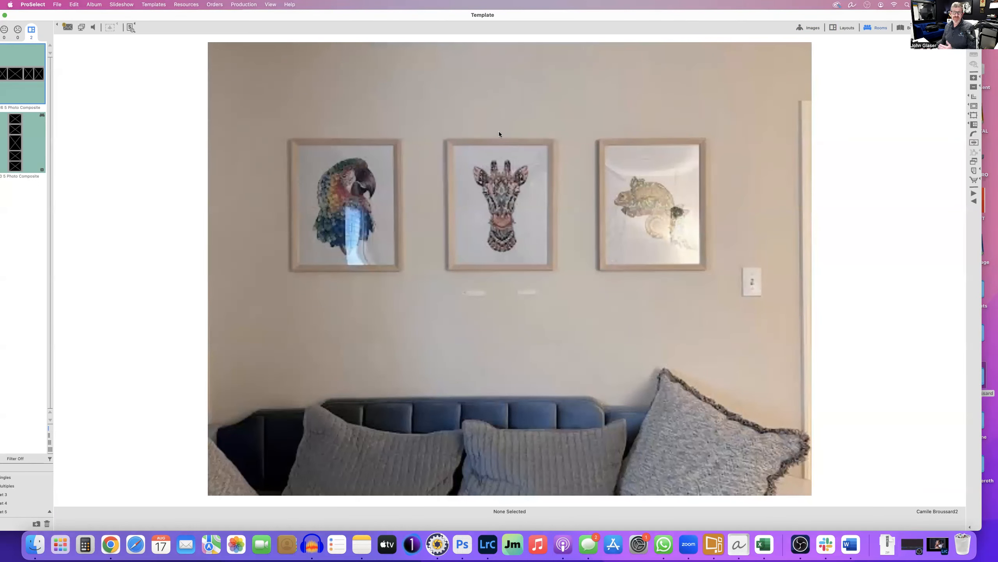